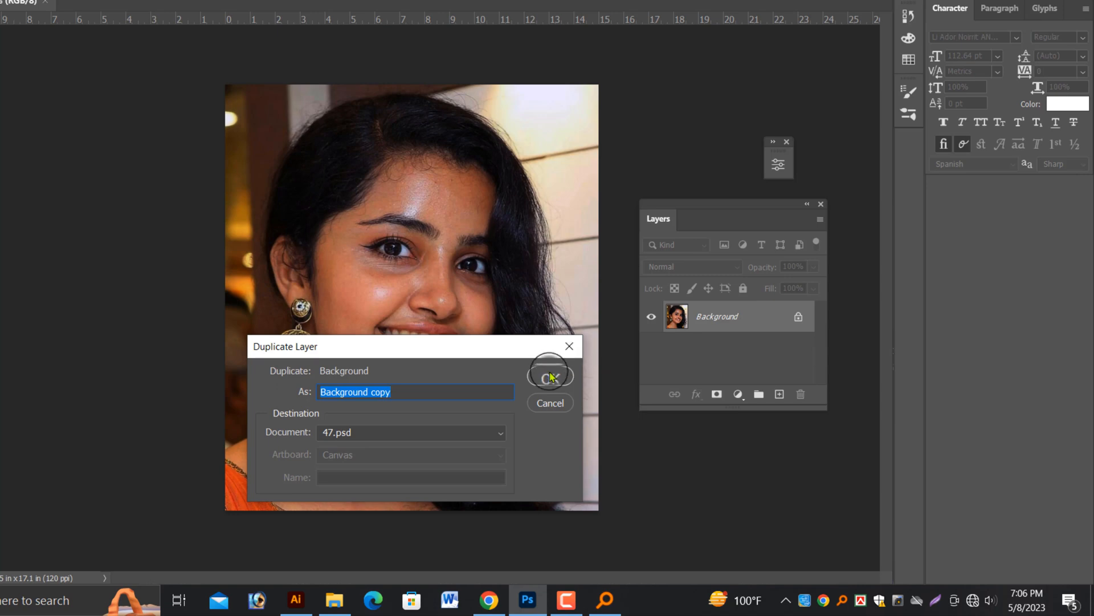
- Duplicate the Background layer as "Background copy" and move the layer list clear of the photo, keeping the copy selected
click(550, 375)
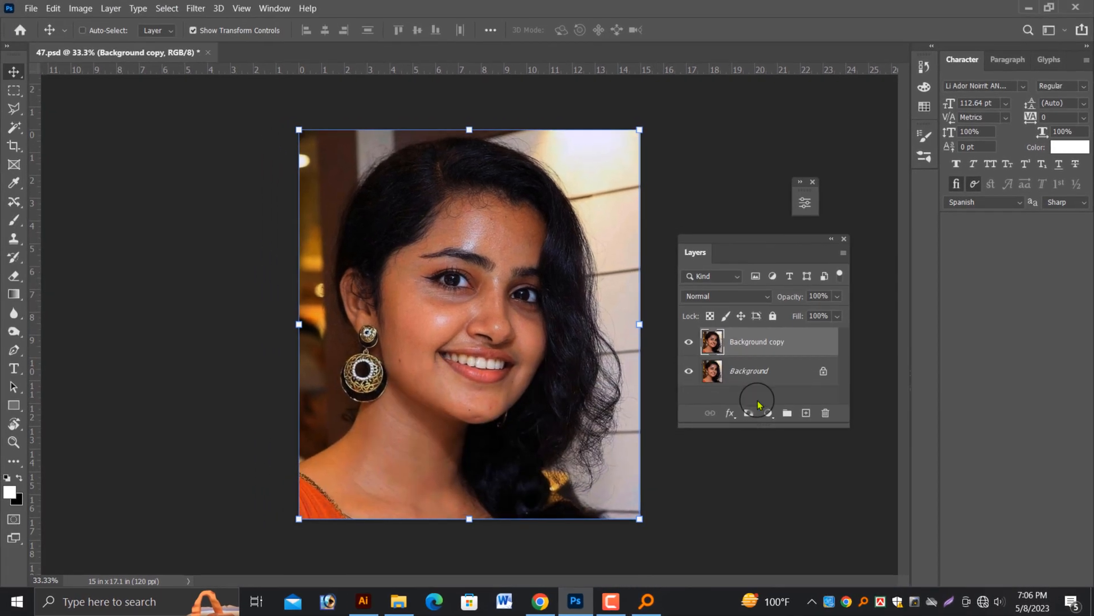
drag(754, 248, 768, 384)
click(782, 455)
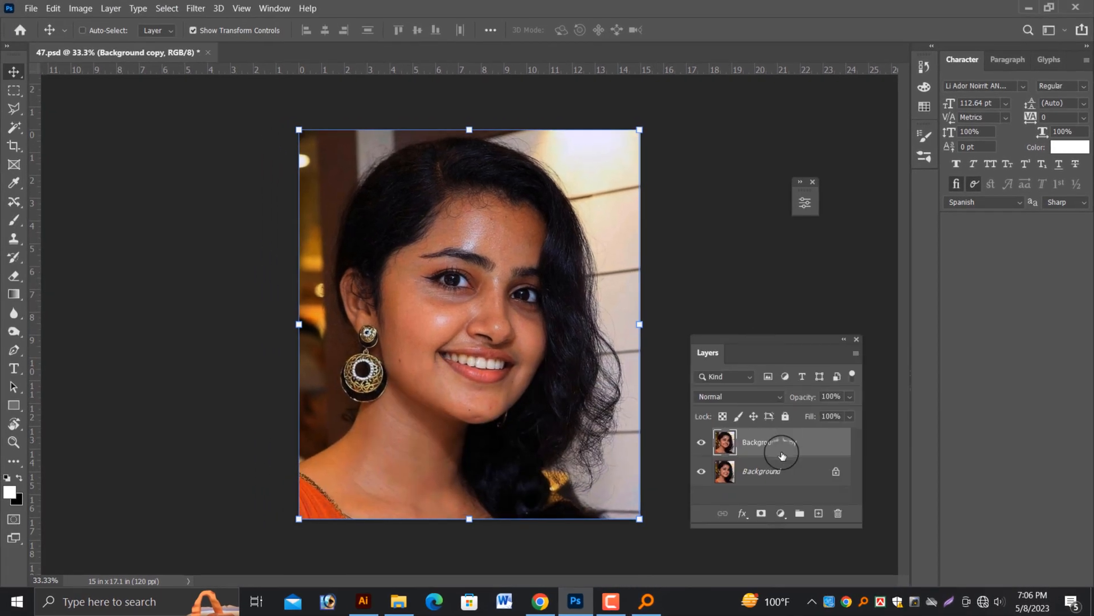
click(753, 445)
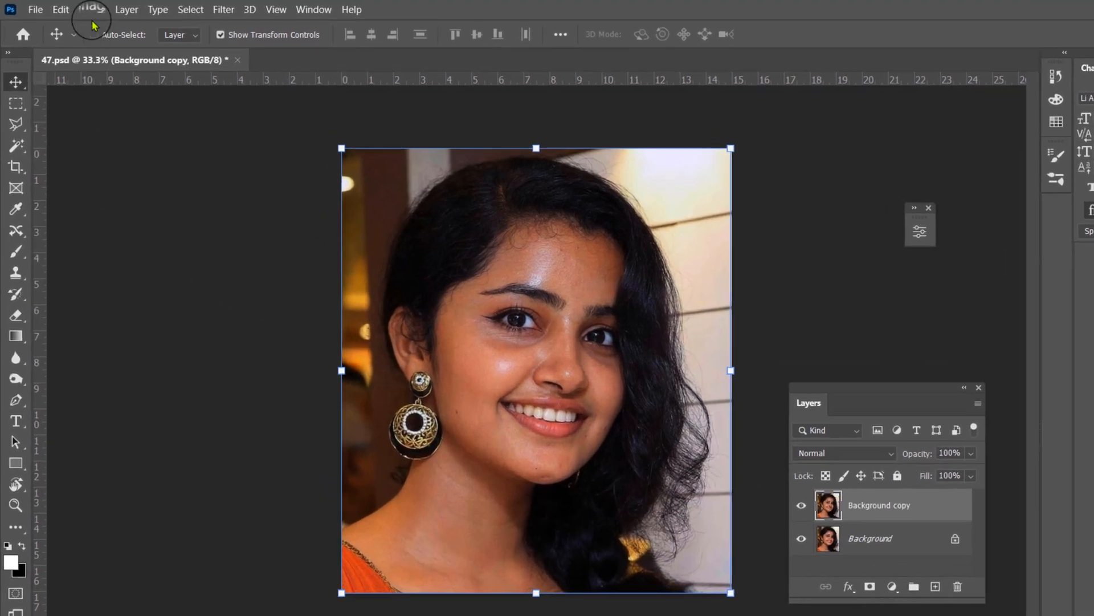
- Brighten the duplicated layer with a Curves adjustment, raising the midtone point to input 124, output 137
click(80, 8)
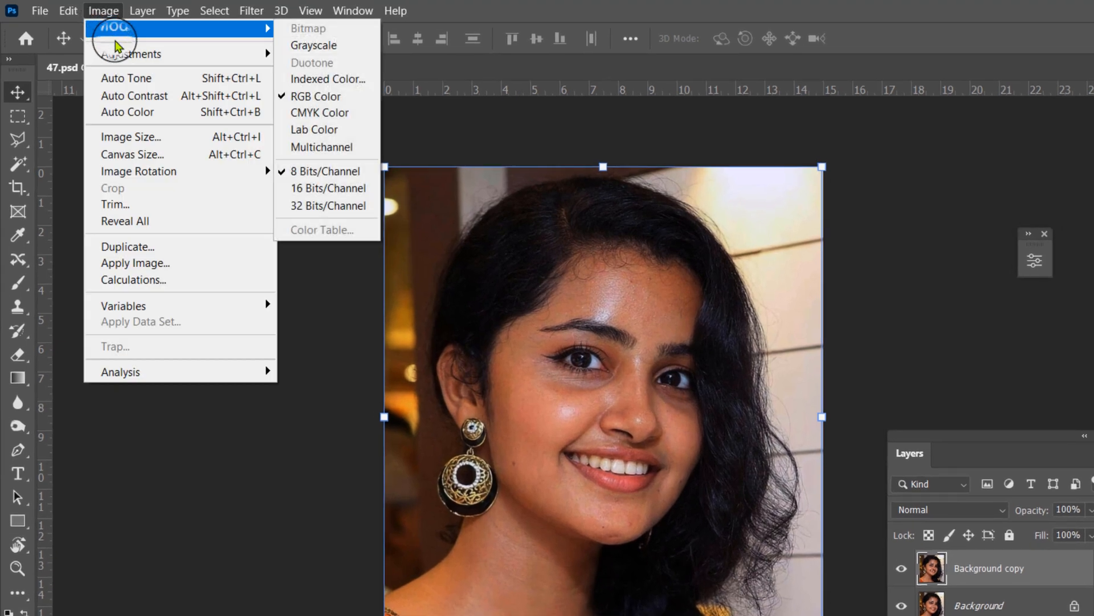
mouse_move(228, 56)
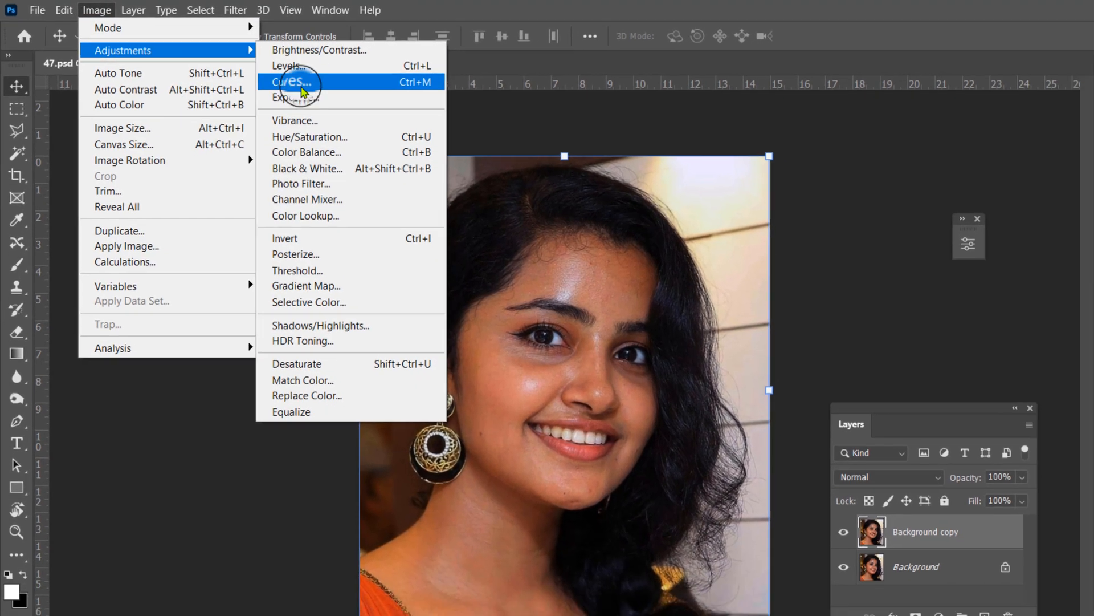
click(309, 88)
drag(746, 381, 741, 379)
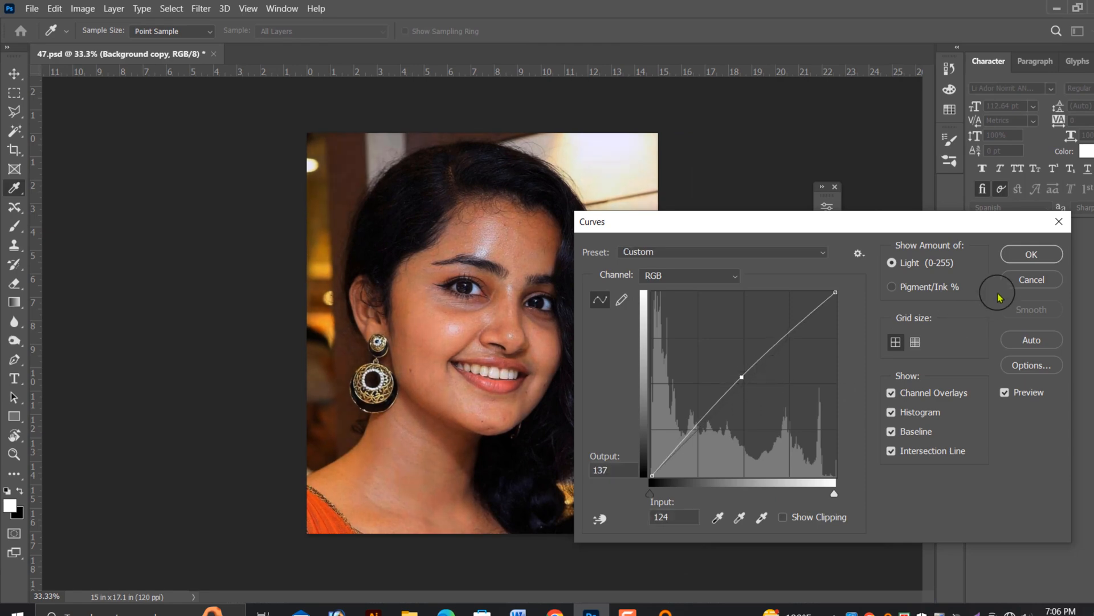
click(1035, 254)
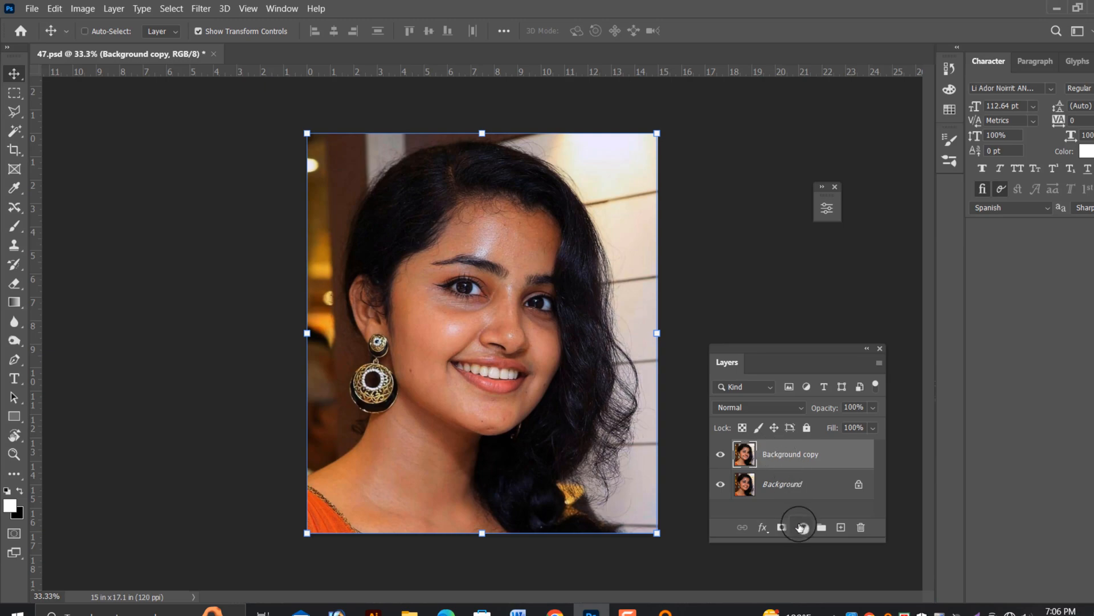
- Add a Solid Color fill layer above the copy in pale cream with C 1, M 0, Y 20, K 0
click(801, 527)
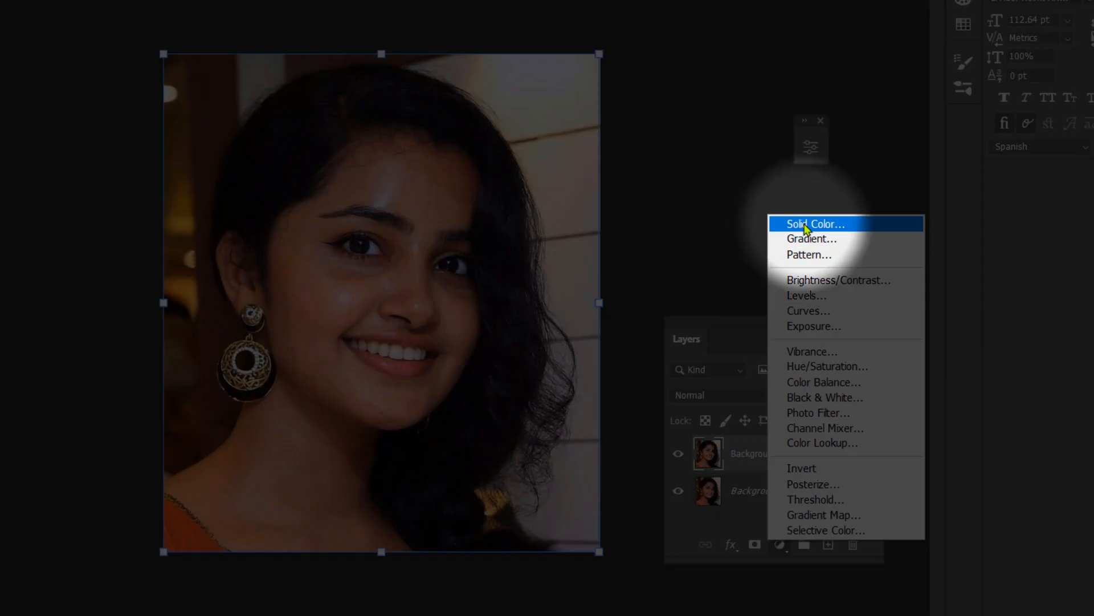
click(806, 224)
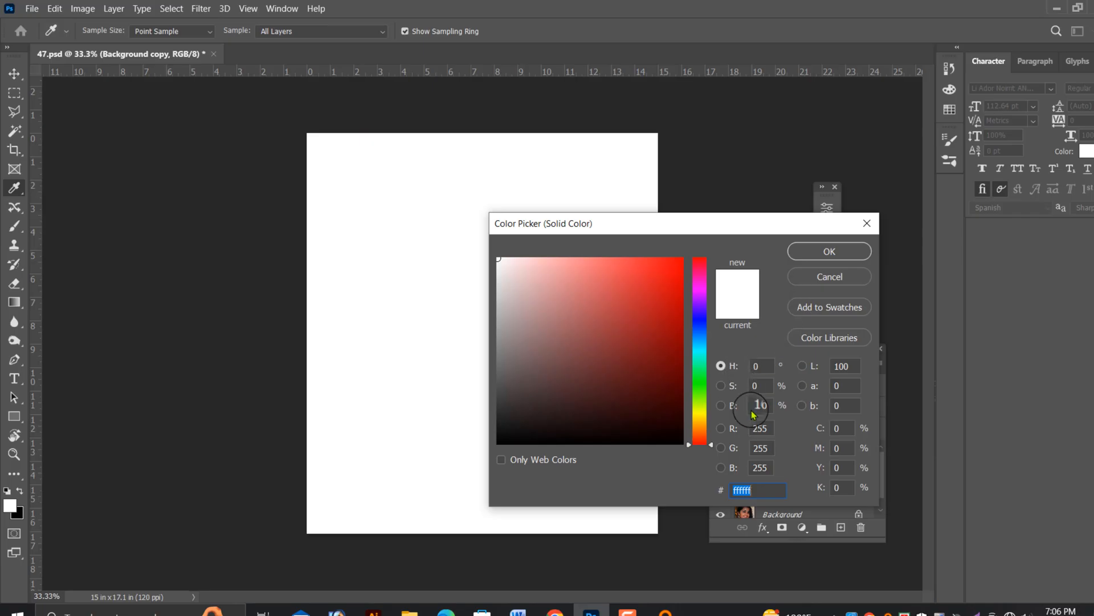
click(842, 468)
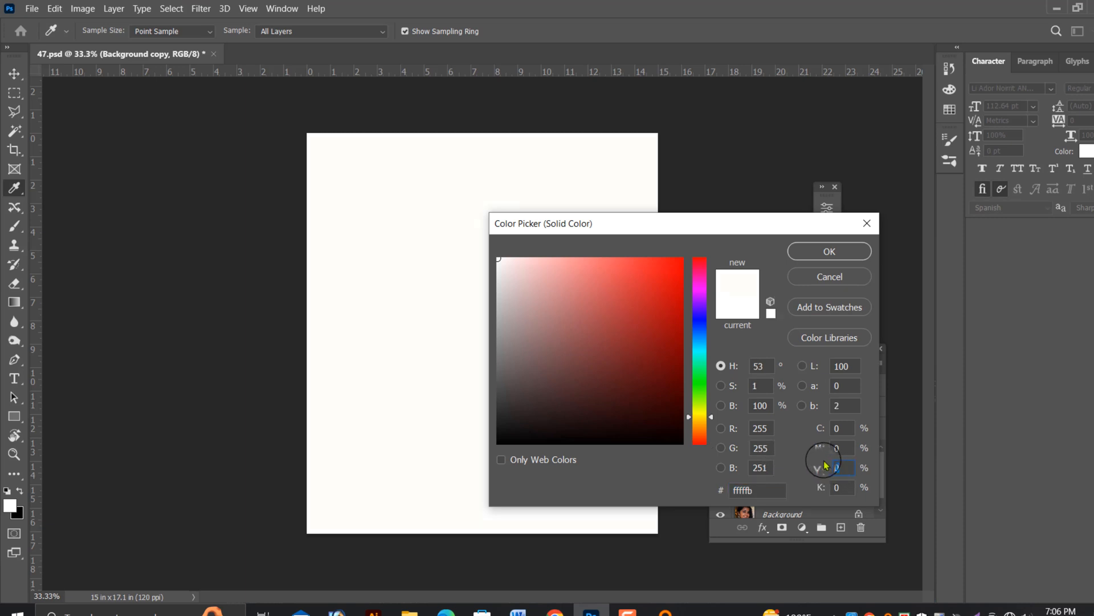
text(20)
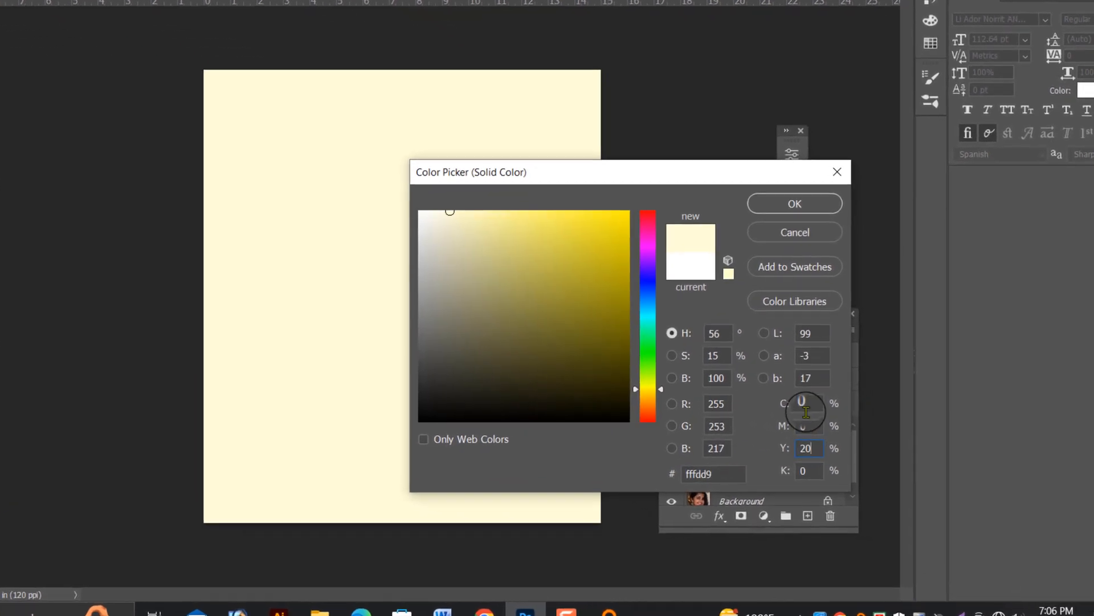
click(826, 425)
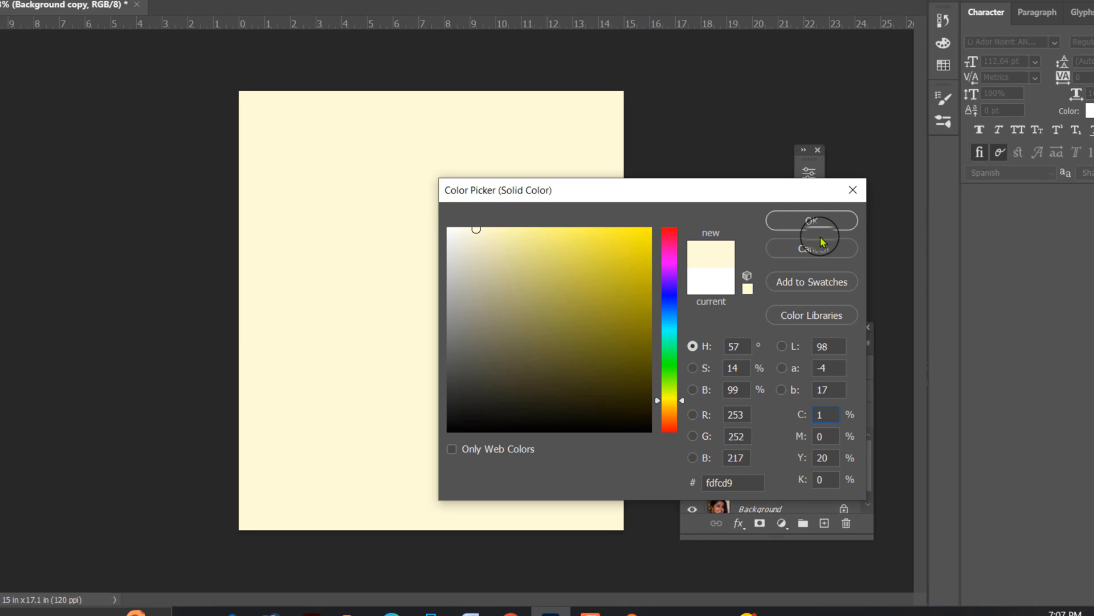
click(795, 204)
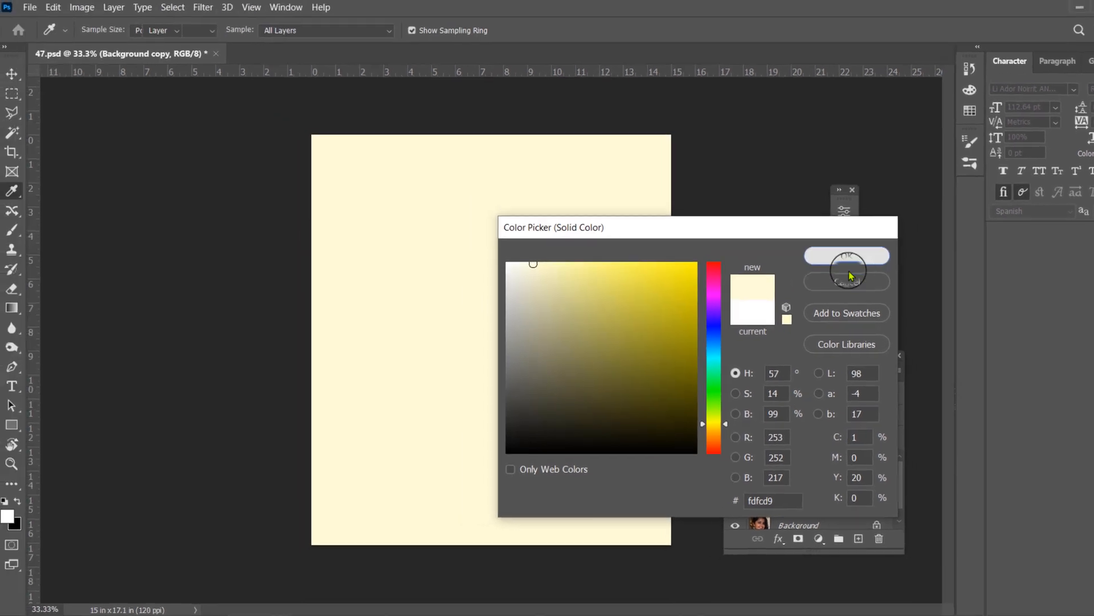
- Invert the color fill layer's mask to black so the cream fill is hidden
click(724, 445)
click(794, 469)
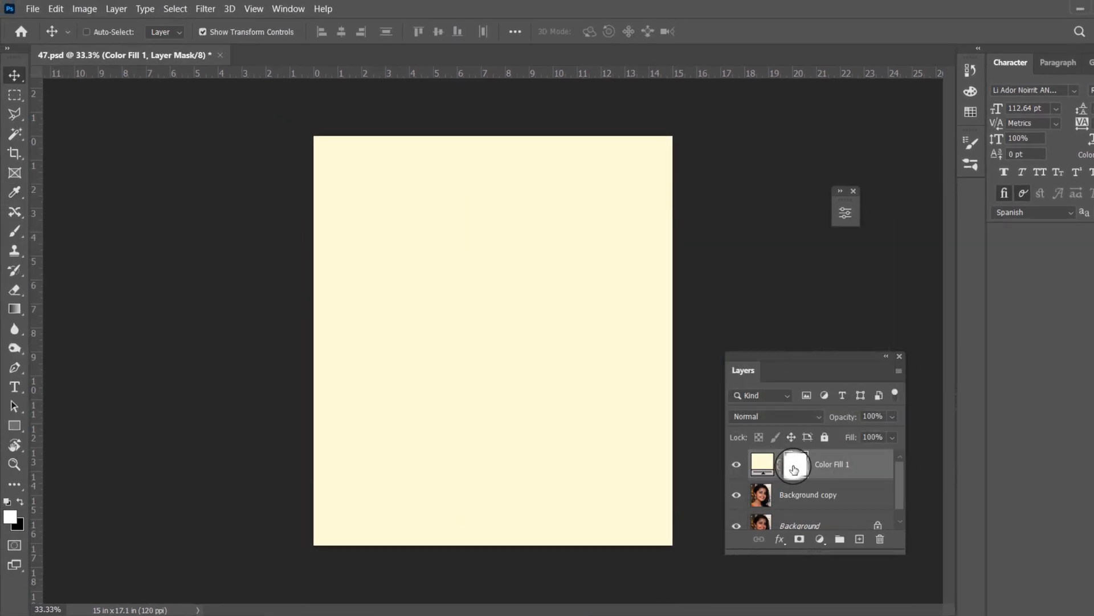
key(ctrl+i)
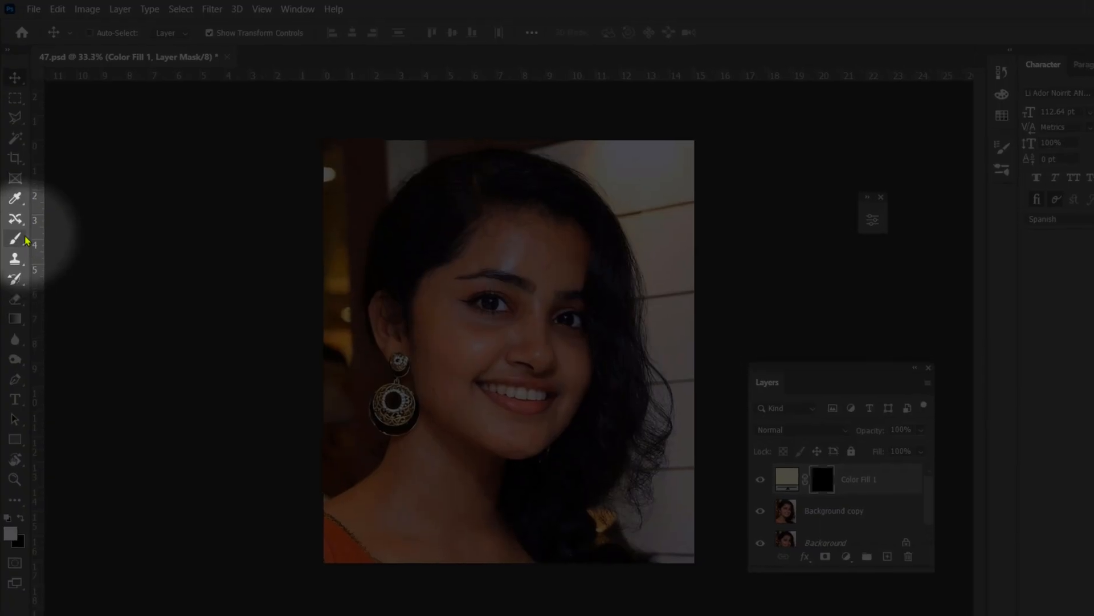
- Paint white on the fill layer's mask over the face and neck with a soft 500 px brush
right_click(21, 233)
click(48, 240)
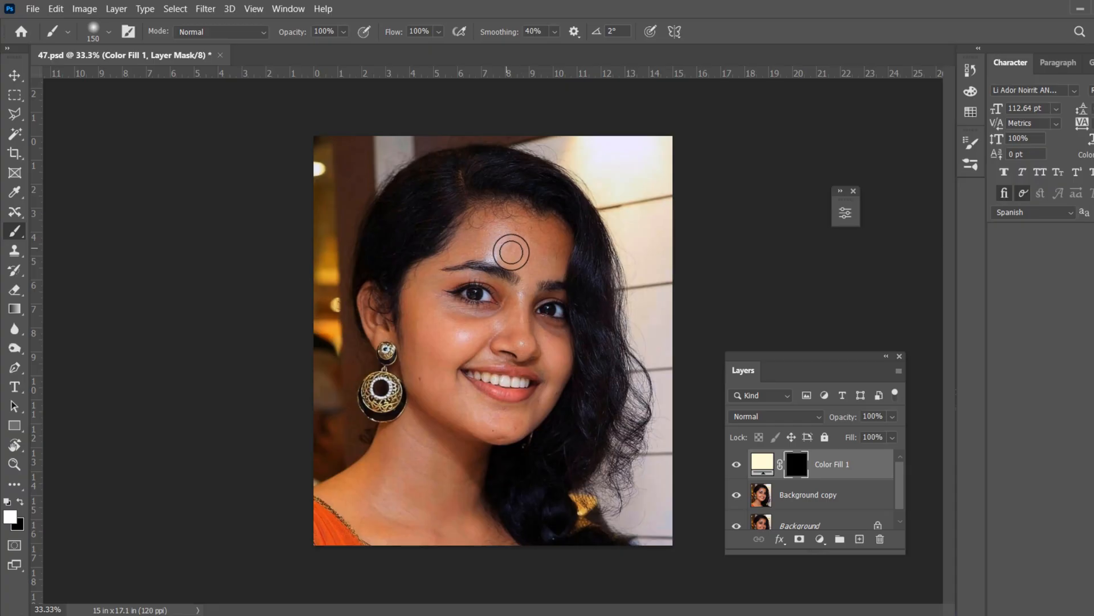
key(bracketright)
key(bracketright)
key(bracketright)
key(bracketright)
key(bracketright)
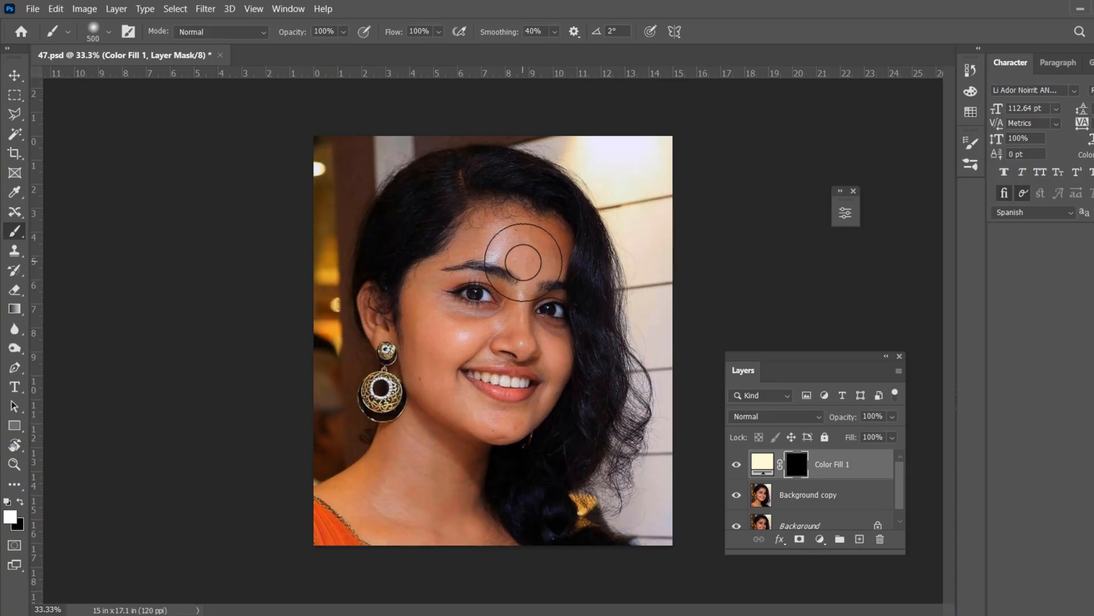
key(ctrl+plus)
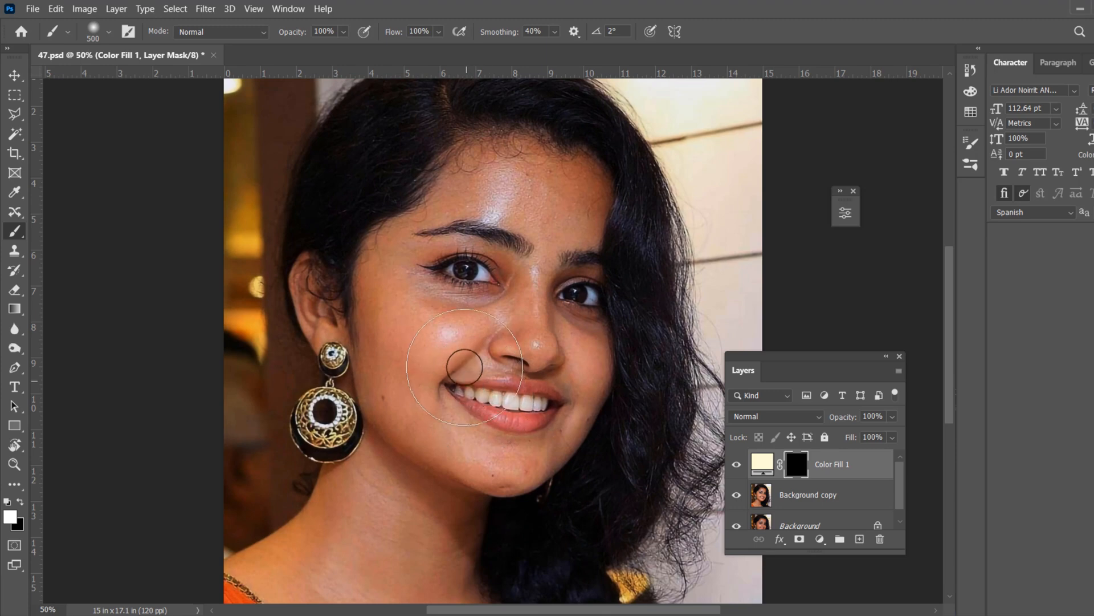
mouse_move(444, 351)
mouse_down()
mouse_move(454, 357)
mouse_move(403, 489)
mouse_move(521, 371)
mouse_move(494, 413)
mouse_up()
scroll(473, 433, down, 3)
mouse_move(422, 447)
mouse_down()
mouse_move(472, 592)
mouse_move(481, 547)
mouse_up()
- Reduce the brush to 250 px and extend the white mask over the shoulder and along the forehead and hairline edges
key(bracketleft)
key(bracketleft)
key(bracketleft)
mouse_move(308, 484)
mouse_down()
mouse_move(345, 545)
mouse_move(288, 466)
mouse_move(547, 225)
mouse_move(537, 366)
mouse_move(583, 187)
mouse_move(576, 335)
mouse_move(548, 171)
mouse_move(579, 330)
mouse_move(401, 312)
mouse_move(410, 332)
mouse_up()
scroll(540, 373, up, 3)
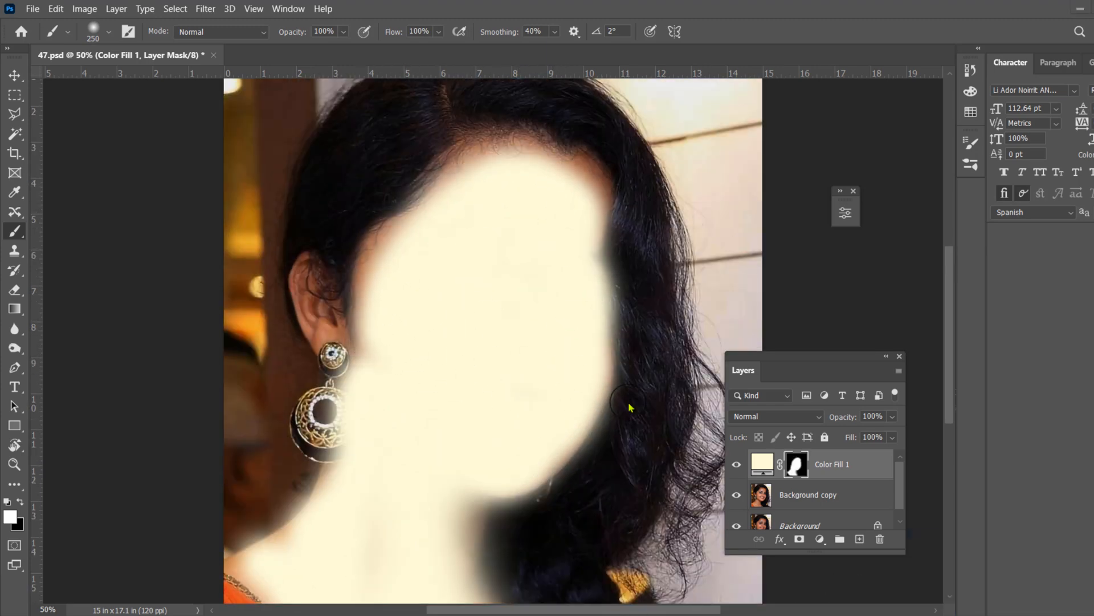
mouse_move(507, 165)
mouse_down()
mouse_move(400, 255)
mouse_move(384, 356)
mouse_up()
- Shrink the brush to about 125 px and paint the ear into the fill layer's mask
key(bracketleft)
key(bracketleft)
key(bracketleft)
key(bracketleft)
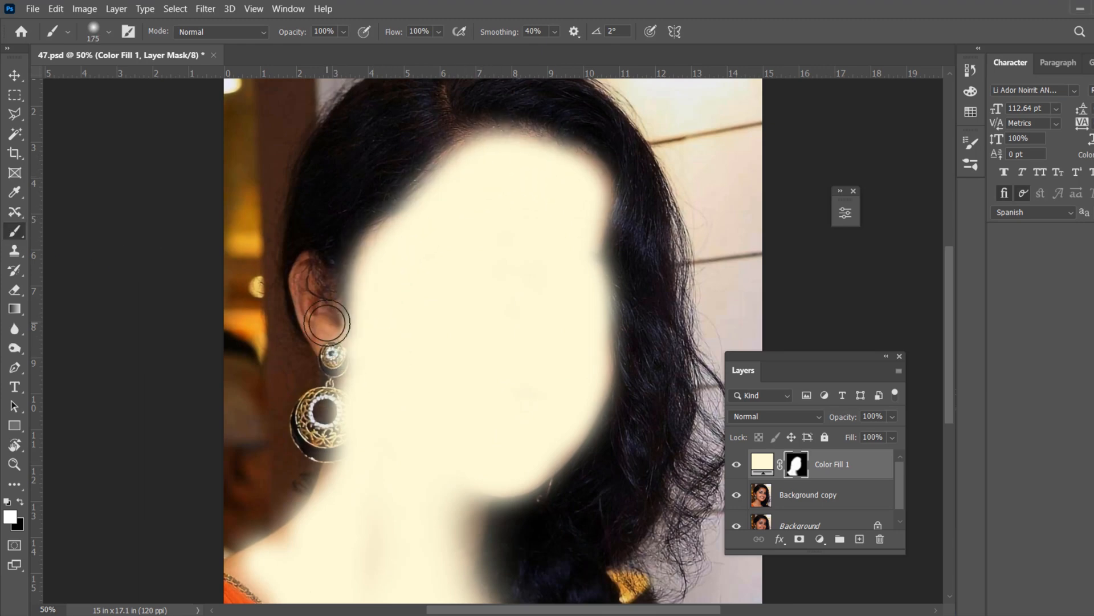
mouse_move(335, 319)
mouse_down()
mouse_move(326, 288)
mouse_move(312, 268)
mouse_move(318, 333)
mouse_move(346, 344)
mouse_move(401, 237)
mouse_up()
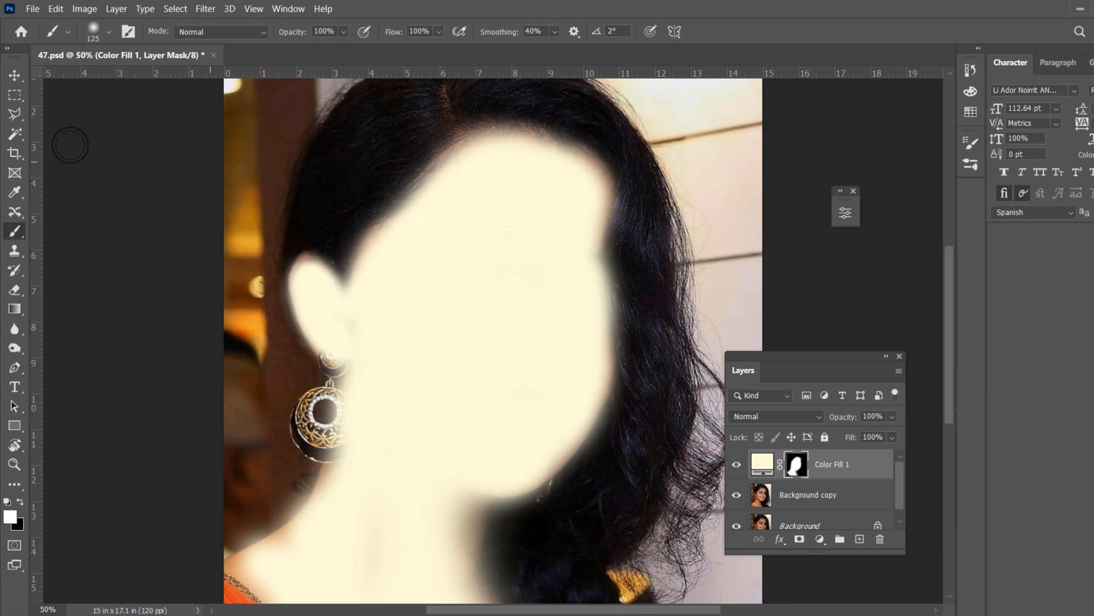
- Blend the cream fill layer in Soft Light mode at 82% opacity
click(23, 75)
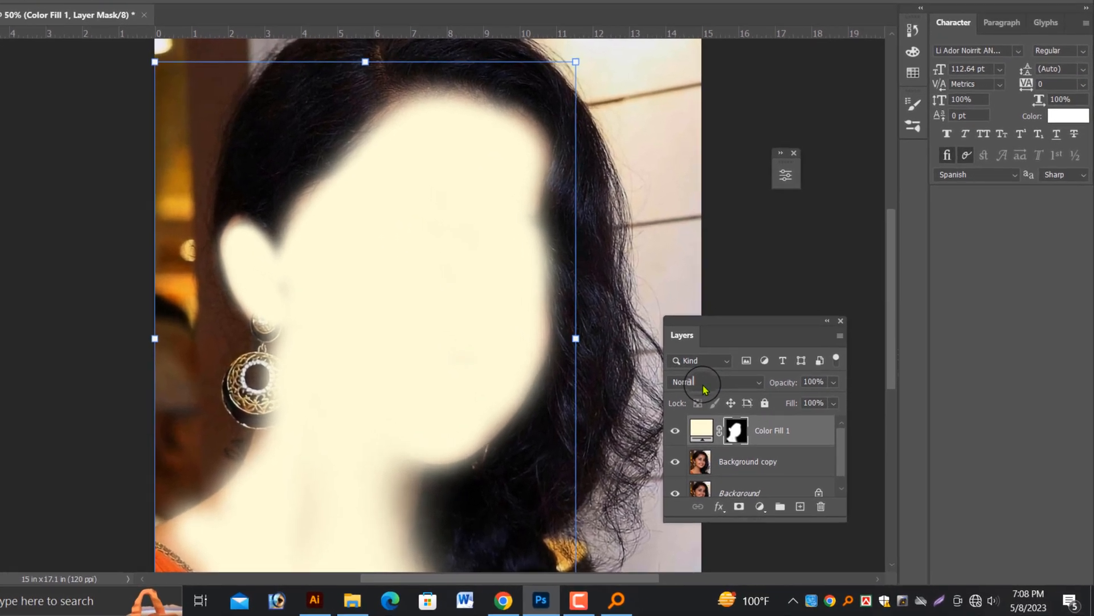
click(716, 399)
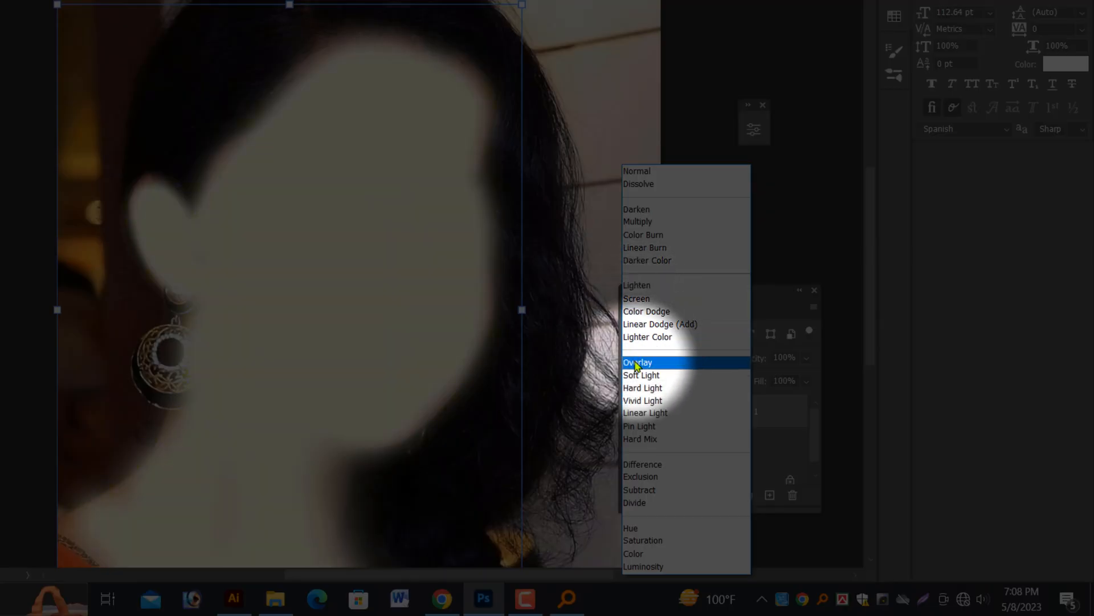
click(644, 376)
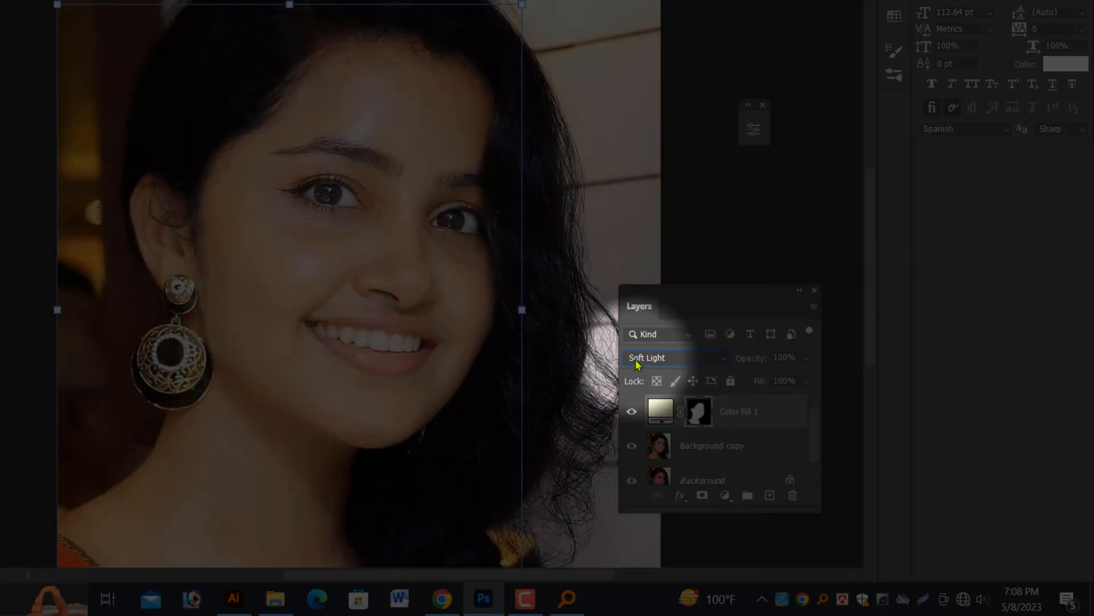
key(ctrl+minus)
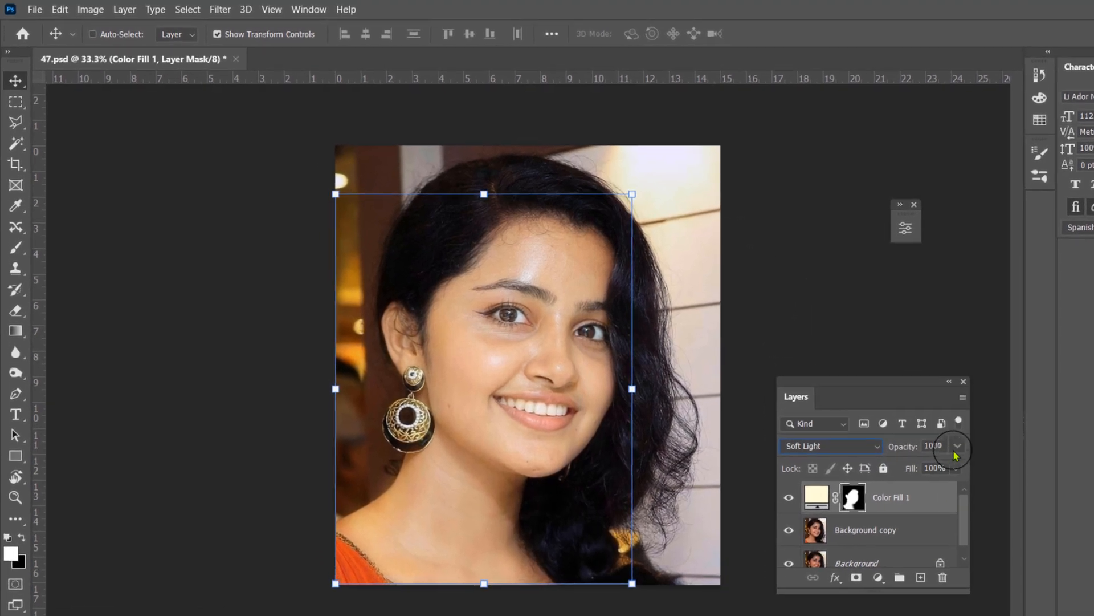
click(850, 396)
click(948, 466)
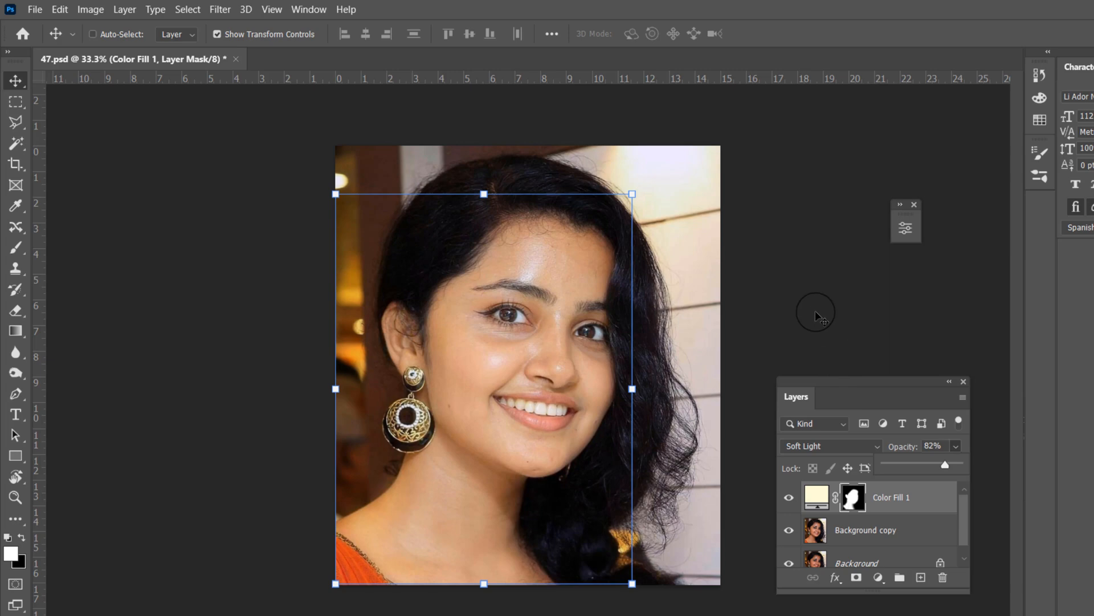
click(804, 351)
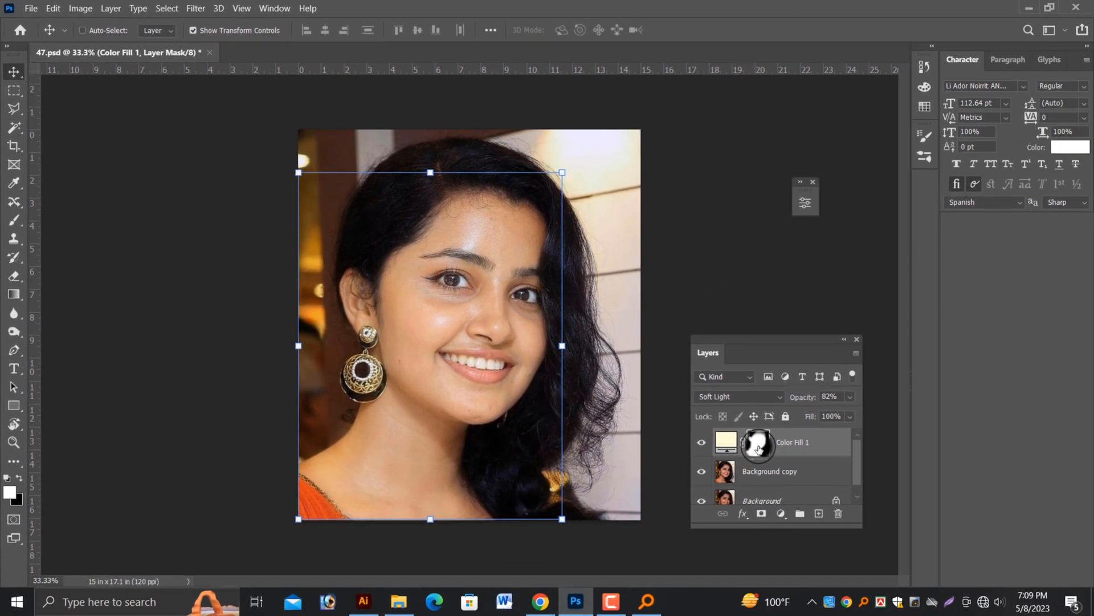
- Load the skin mask as a selection and add a Levels adjustment layer with midtones 0.89, white input 234 and white output 251
ctrl+click(758, 449)
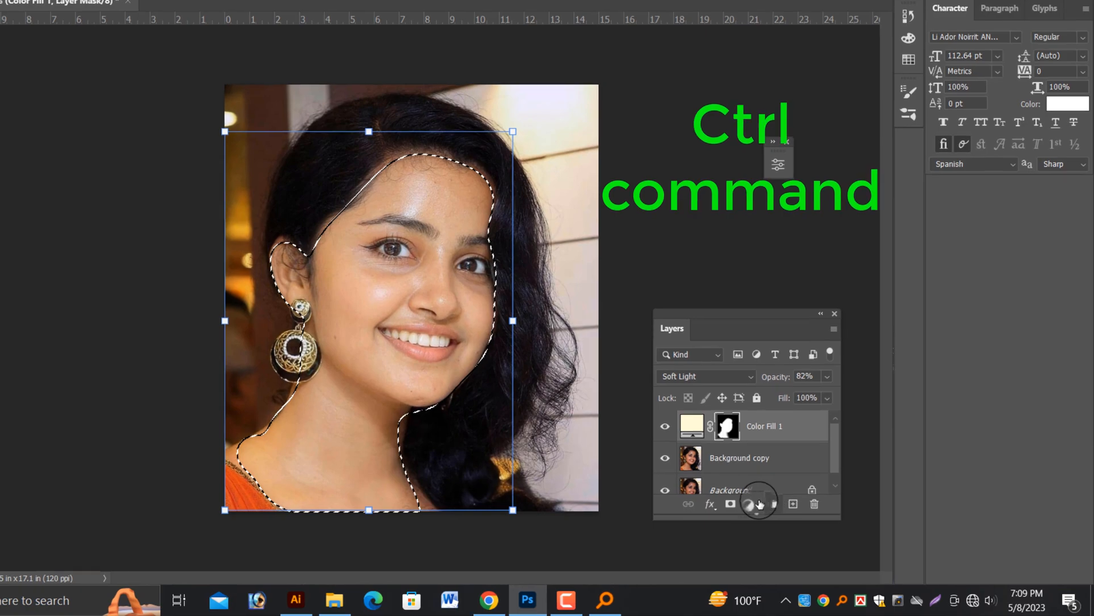
click(763, 507)
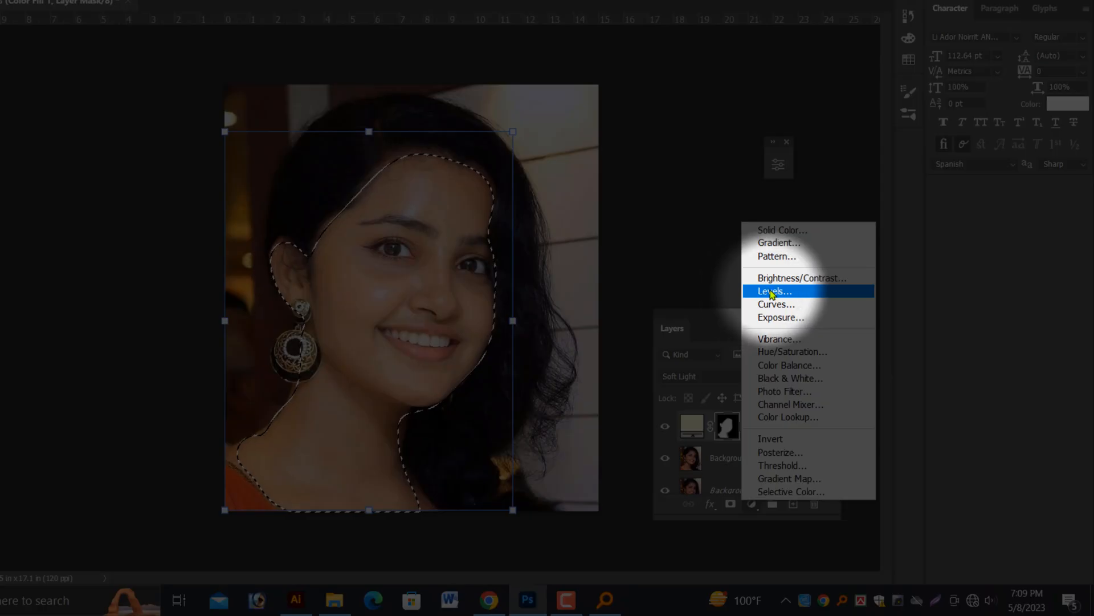
click(773, 291)
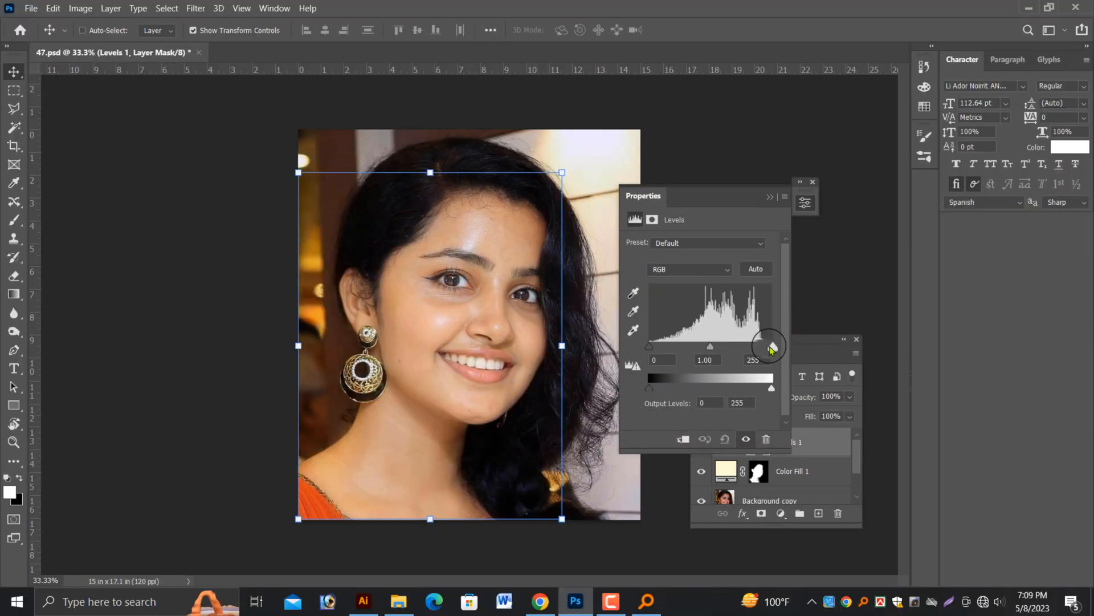
key(ctrl+plus)
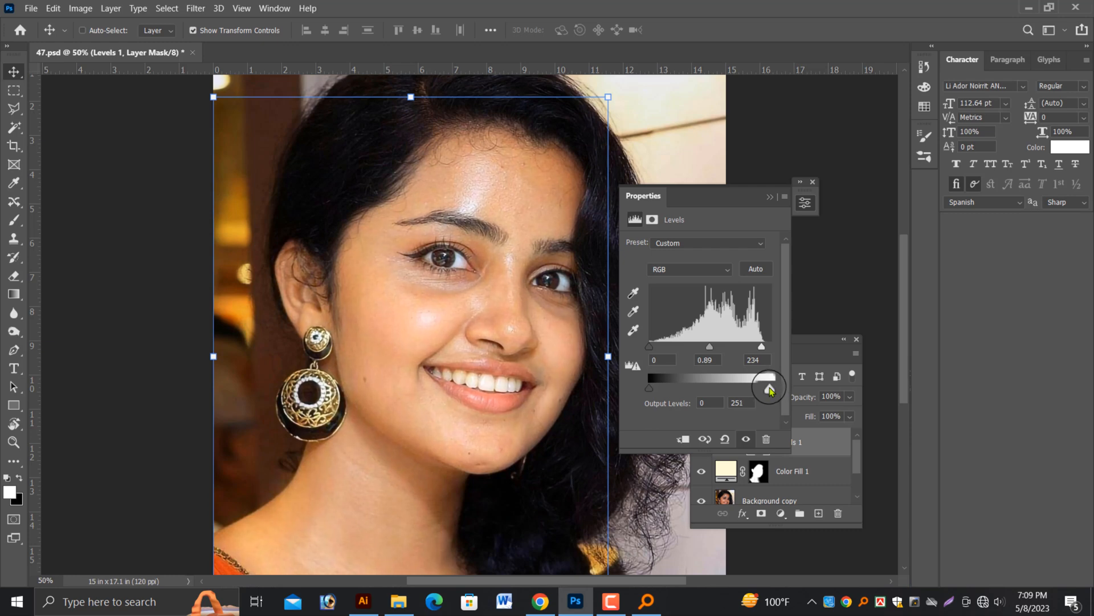
click(770, 195)
drag(755, 358, 801, 342)
key(ctrl+minus)
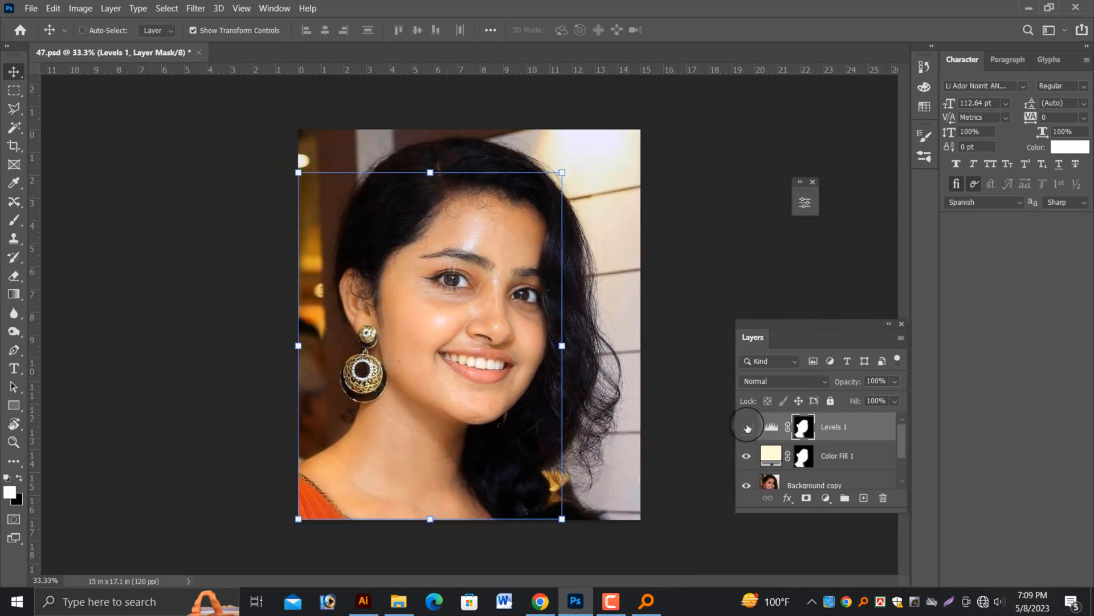
- Hide and reshow the Levels and cream Color Fill layers to compare the skin tone before and after
click(747, 427)
click(745, 456)
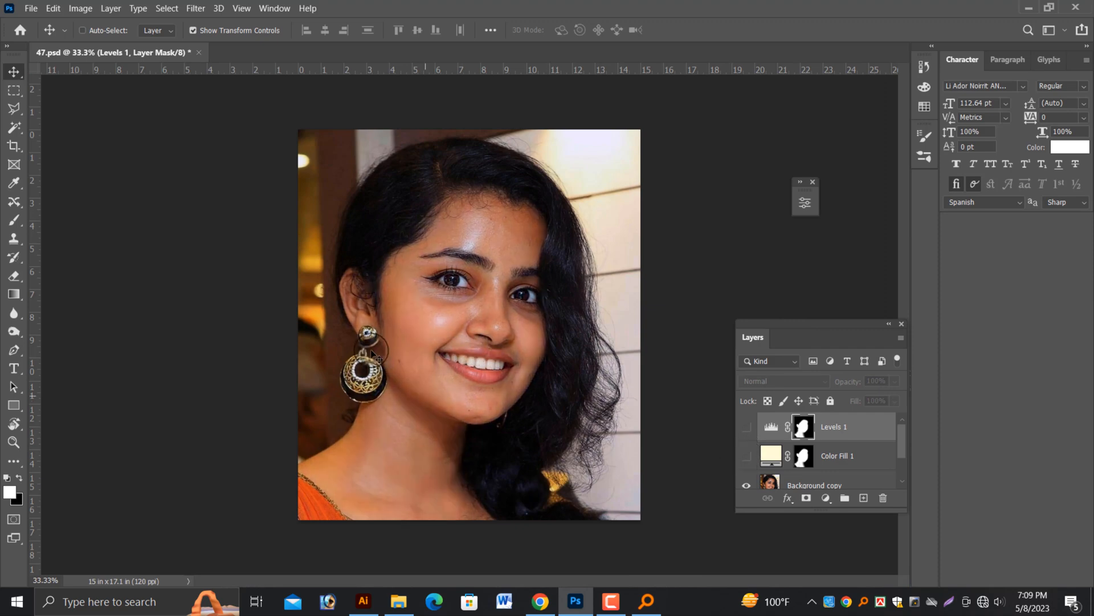
scroll(794, 452, down, 1)
scroll(793, 452, up, 1)
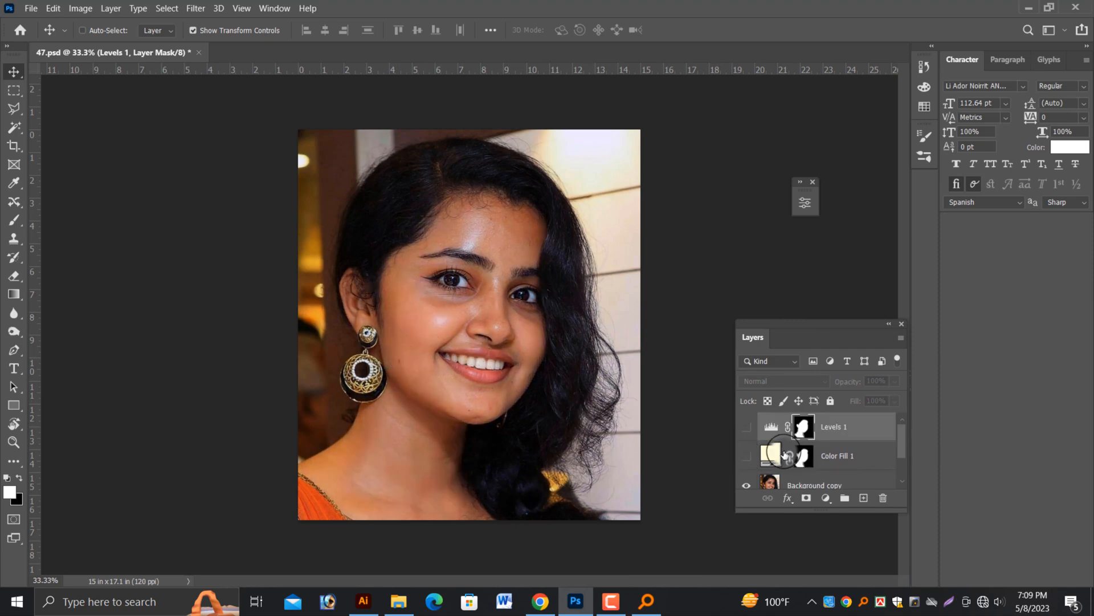
click(747, 457)
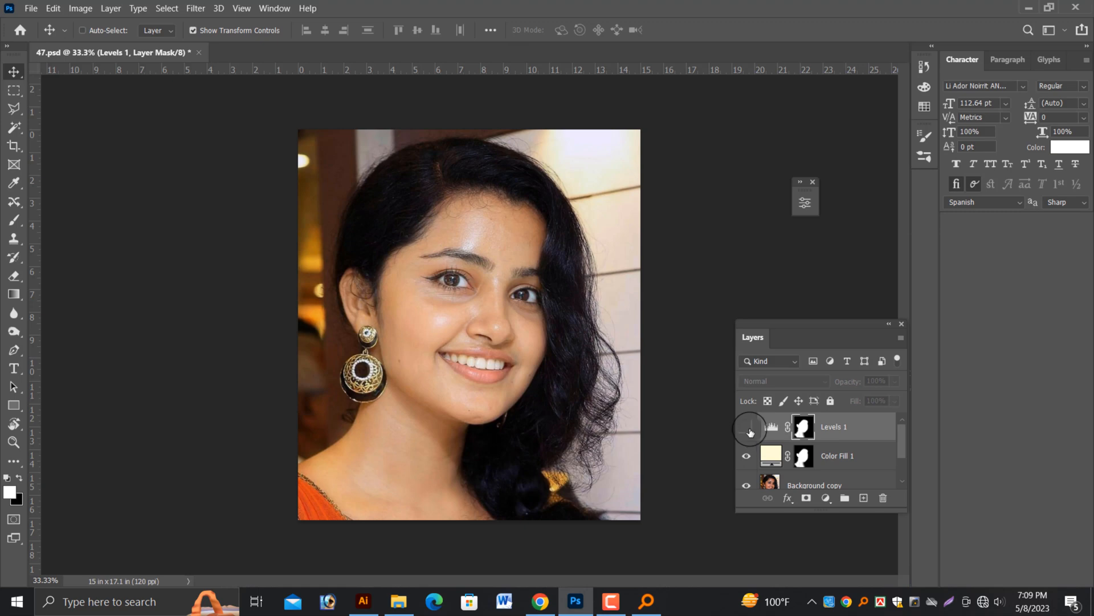
click(750, 432)
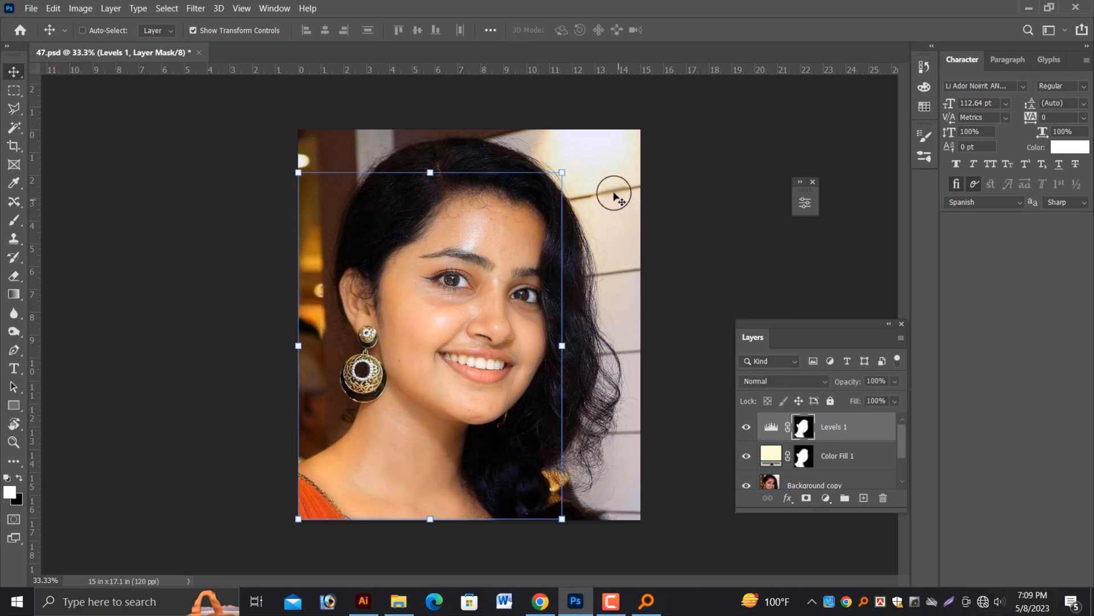
- Add a Selective Color adjustment layer directly above the Background copy layer
key(ctrl+minus)
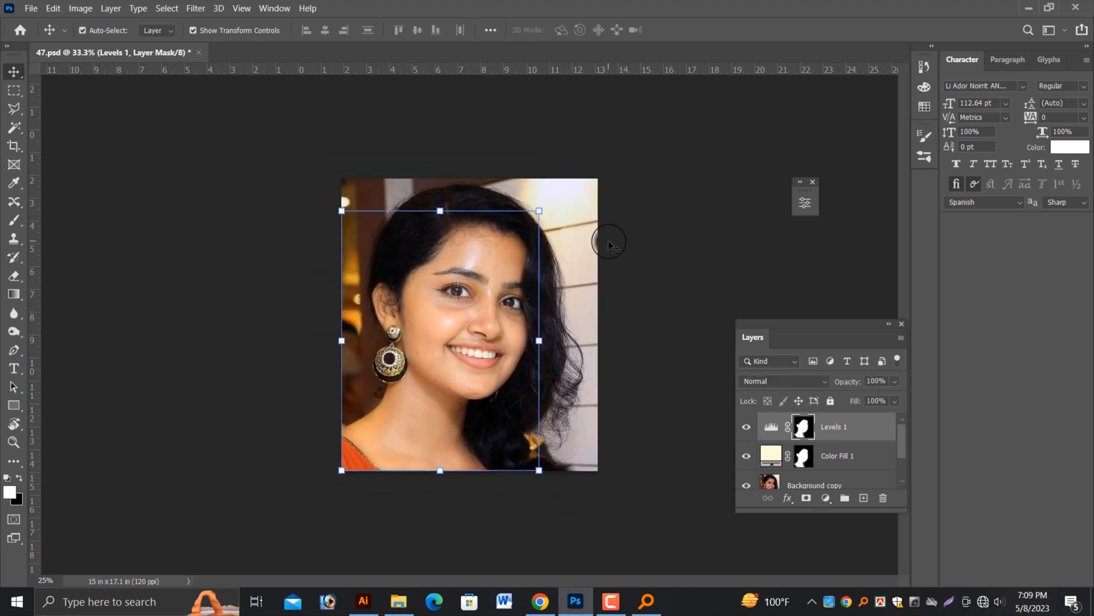
scroll(826, 476, down, 1)
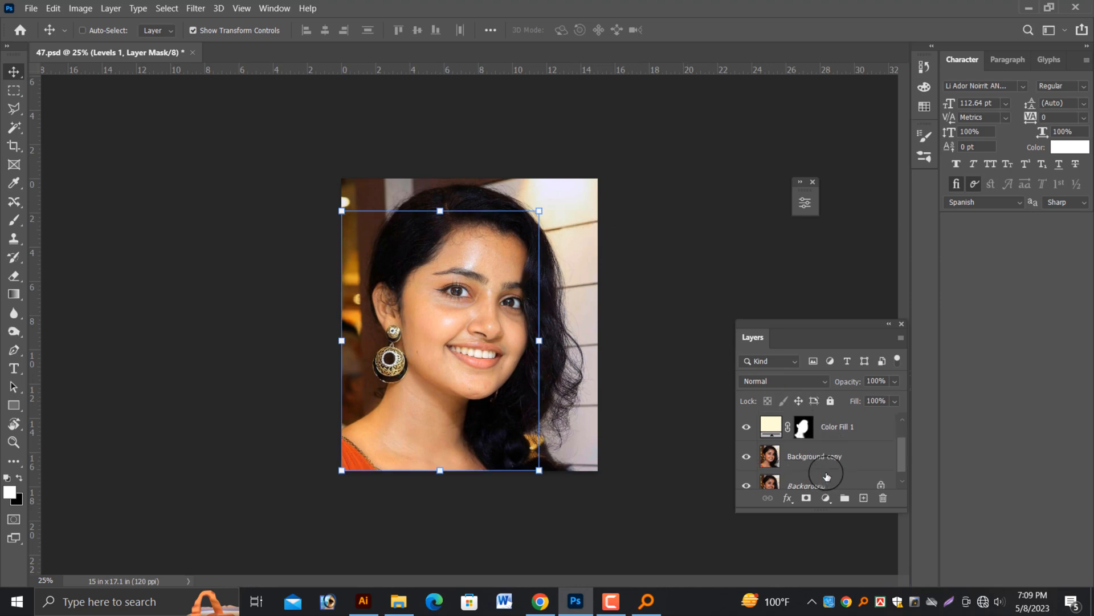
click(812, 457)
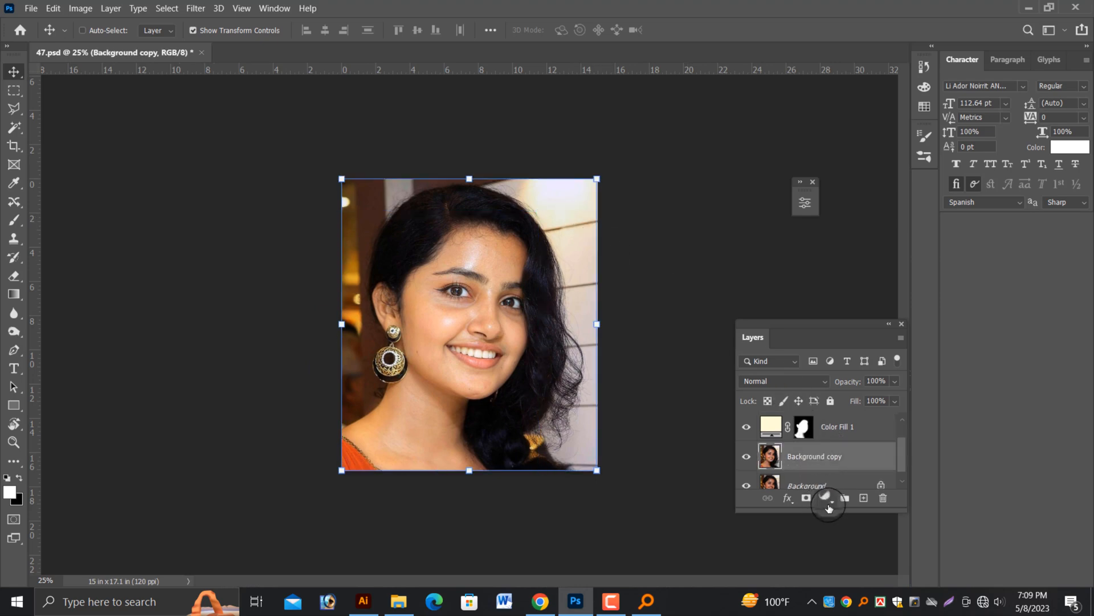
click(826, 498)
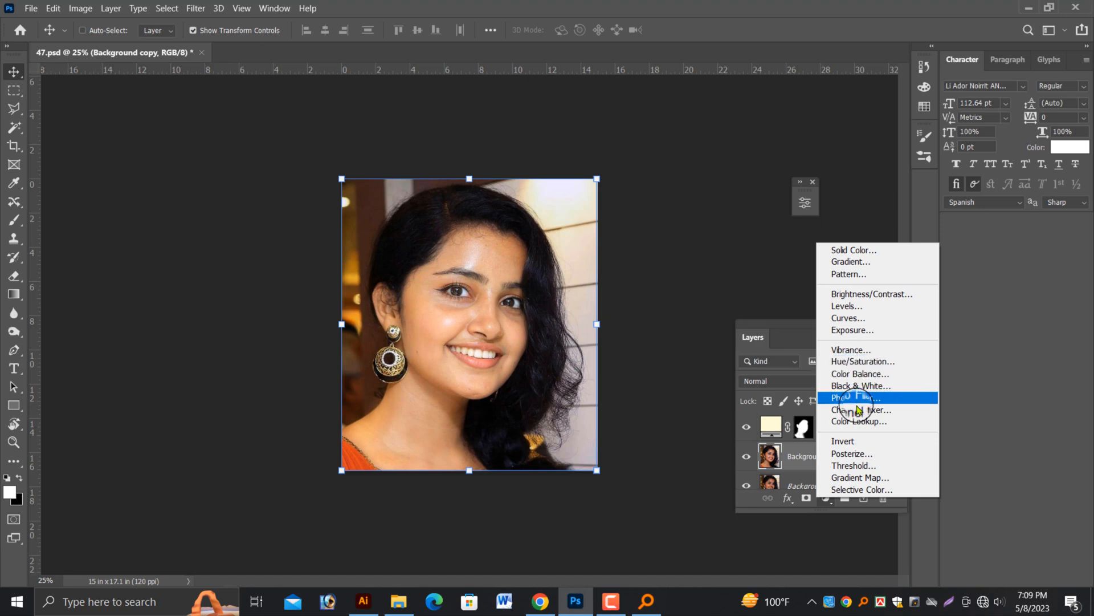
click(864, 491)
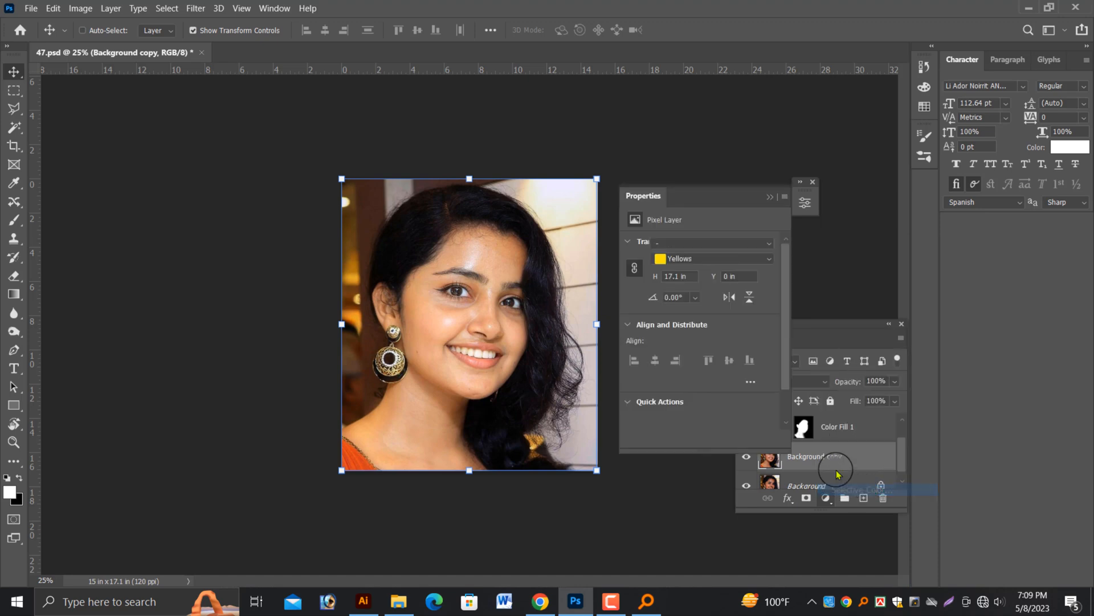
key(ctrl+plus)
key(ctrl+plus)
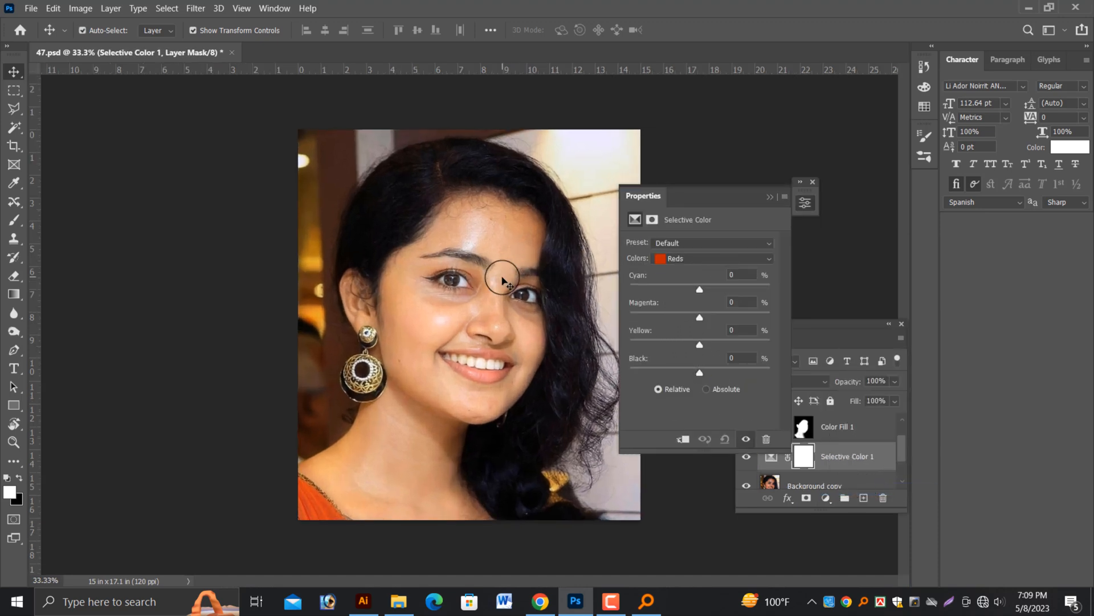
- In the Selective Color adjustment, set Black to -8% for Reds and -7% for Blues, and lower it slightly for Yellows
click(683, 261)
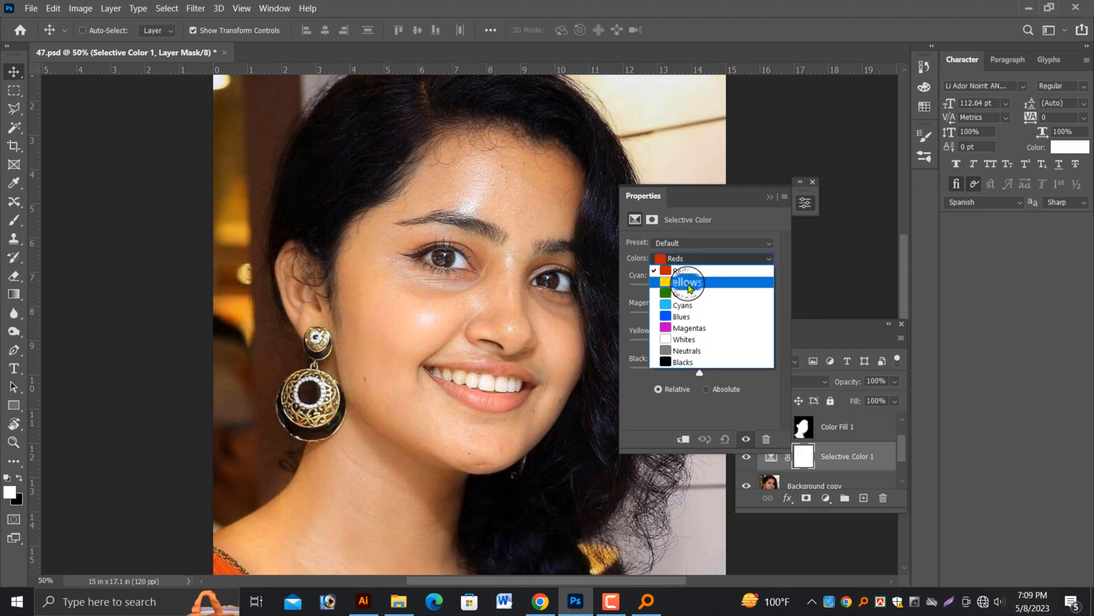
click(683, 272)
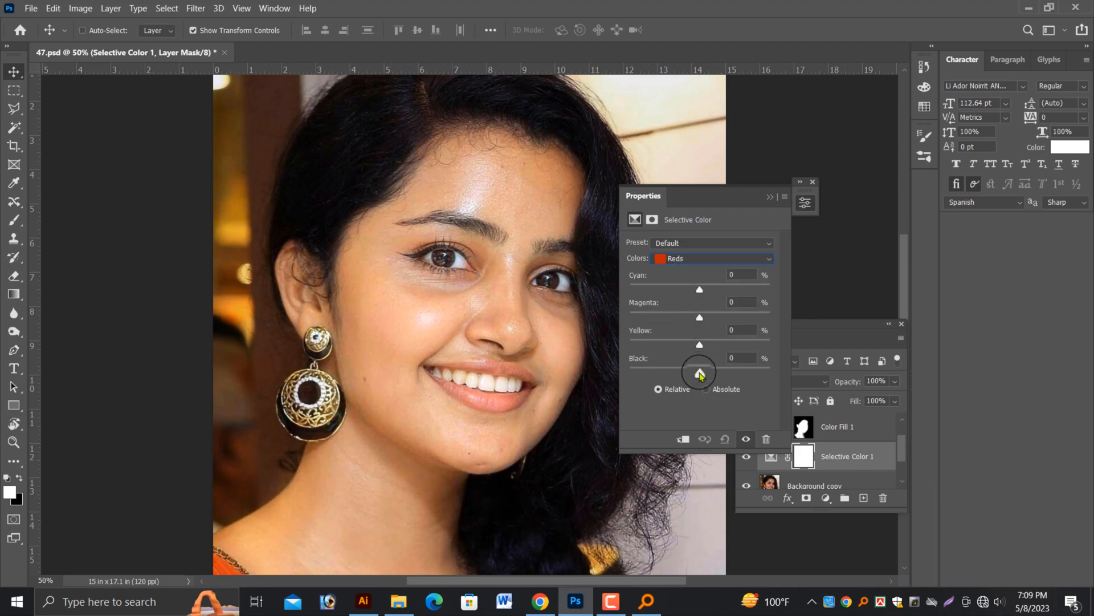
click(695, 259)
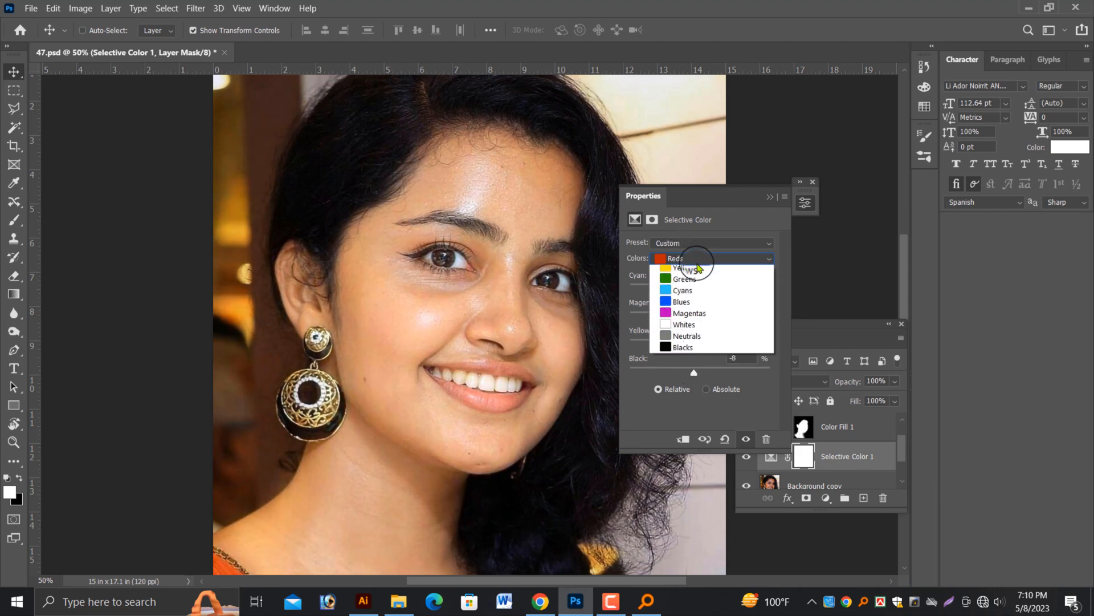
click(691, 273)
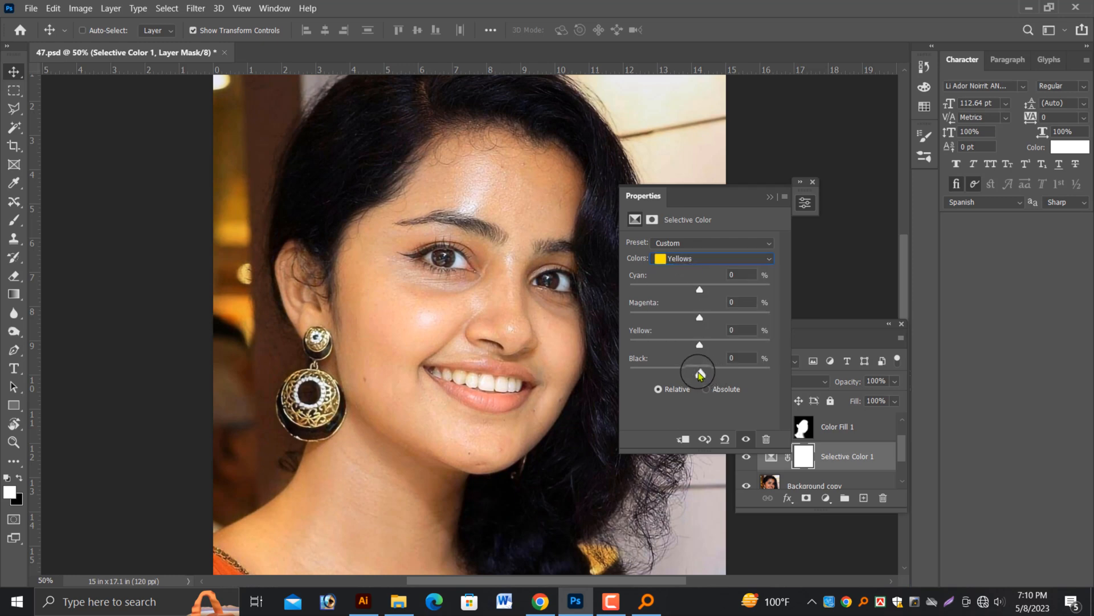
click(705, 261)
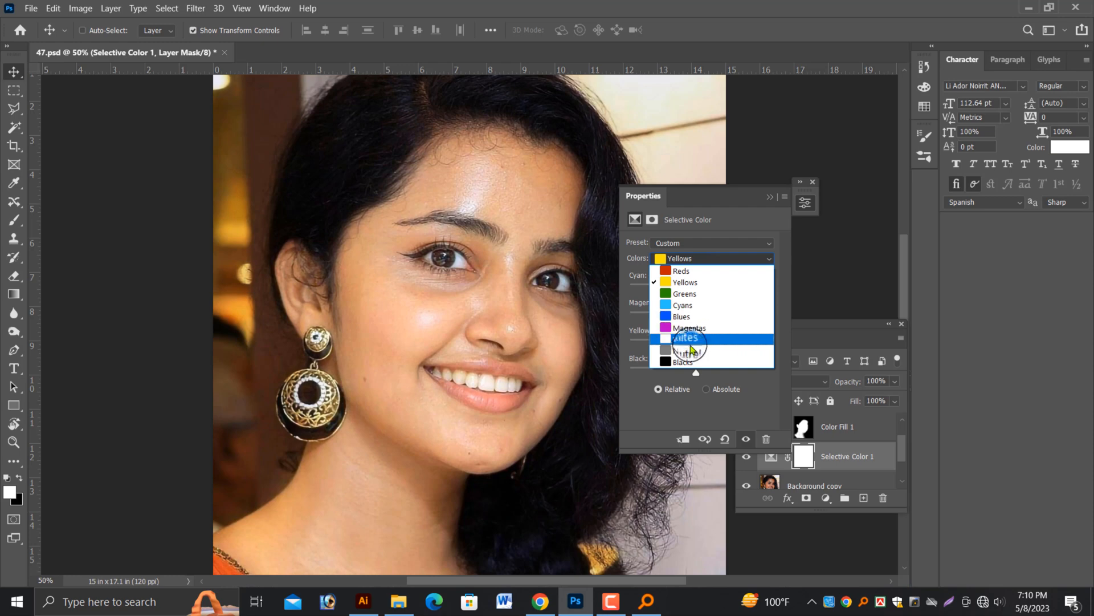
click(686, 317)
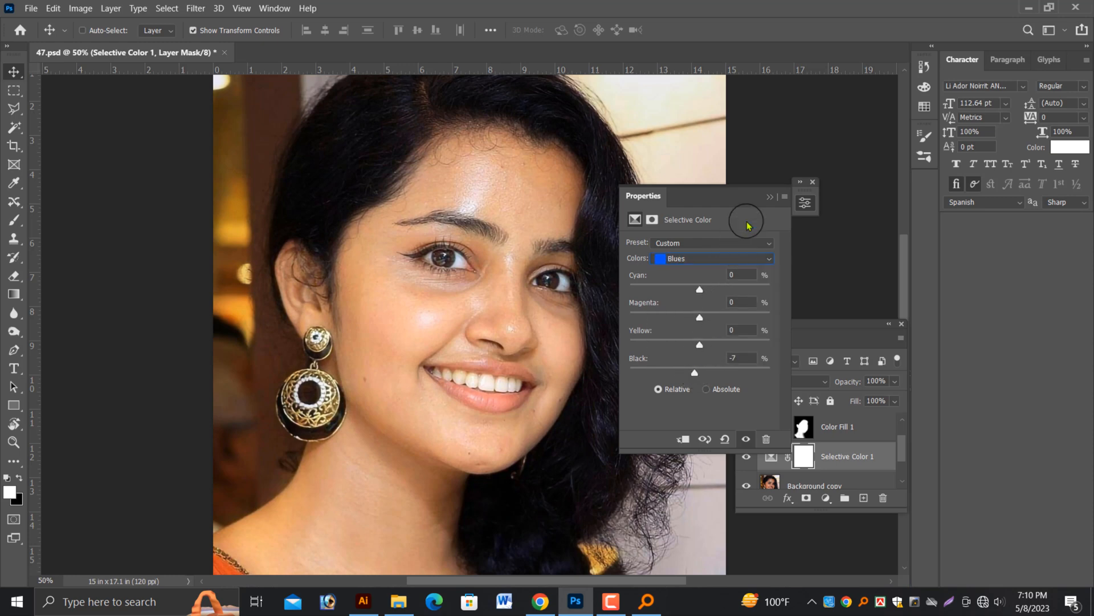
click(771, 199)
- Hide the Color Fill, Selective Color and Background copy layers to view the portrait without these edits
key(ctrl+minus)
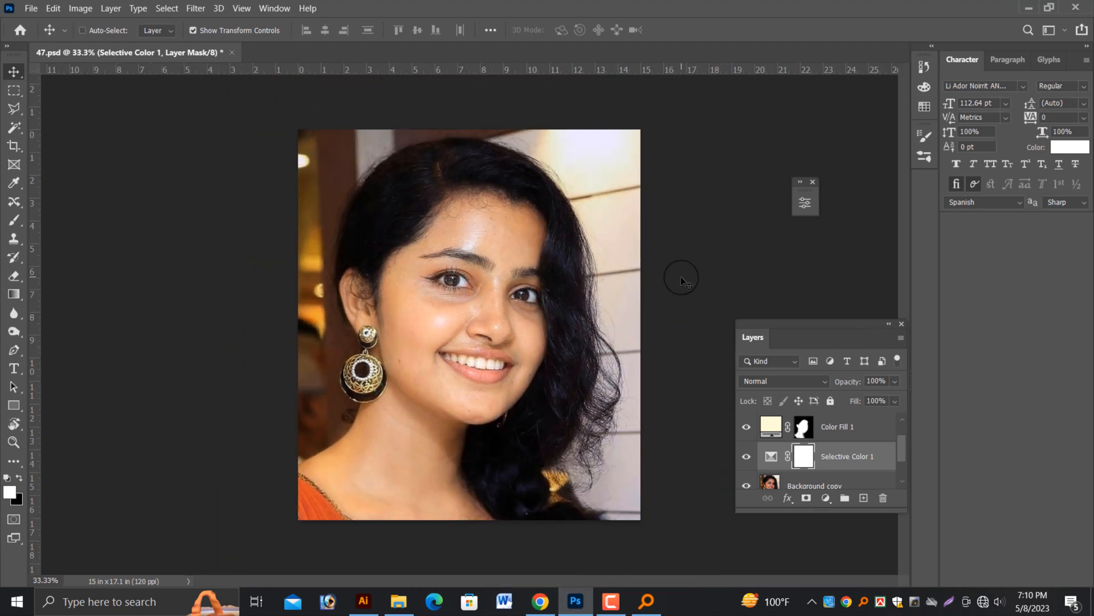
click(748, 428)
click(747, 427)
click(747, 456)
click(746, 428)
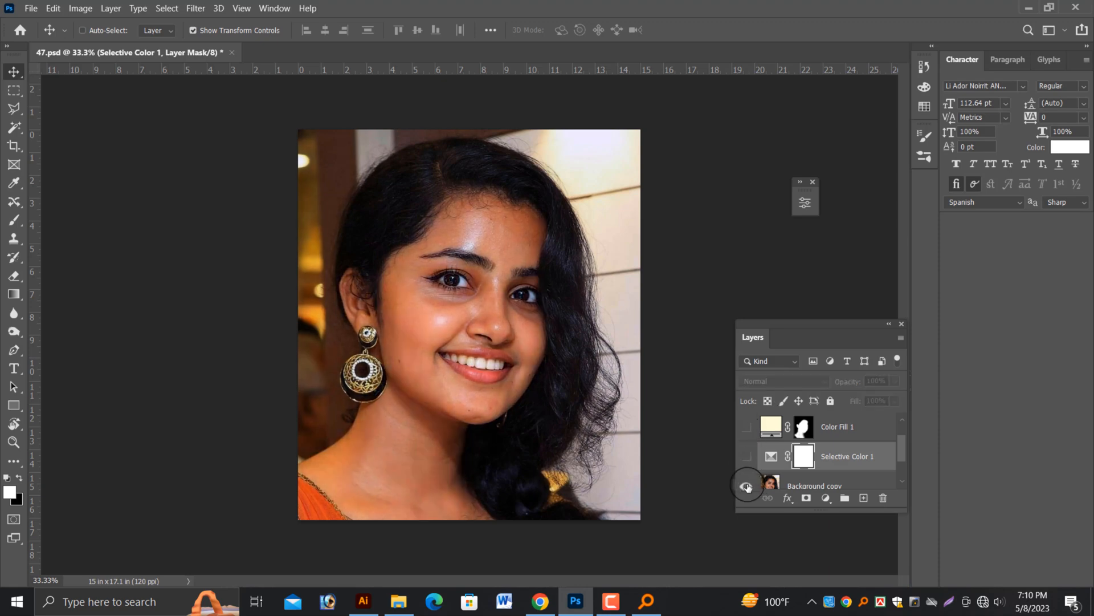
click(748, 486)
- Turn the Color Fill, Selective Color and Background copy layers back on in an enlarged layer list to review the result
drag(764, 511, 776, 573)
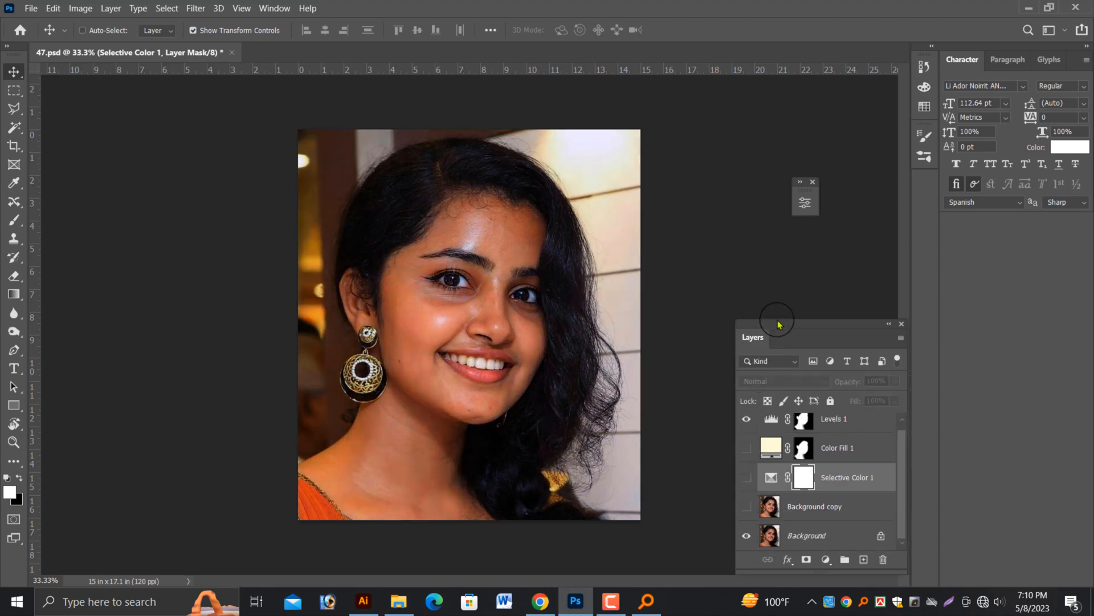
drag(779, 324, 741, 267)
click(708, 392)
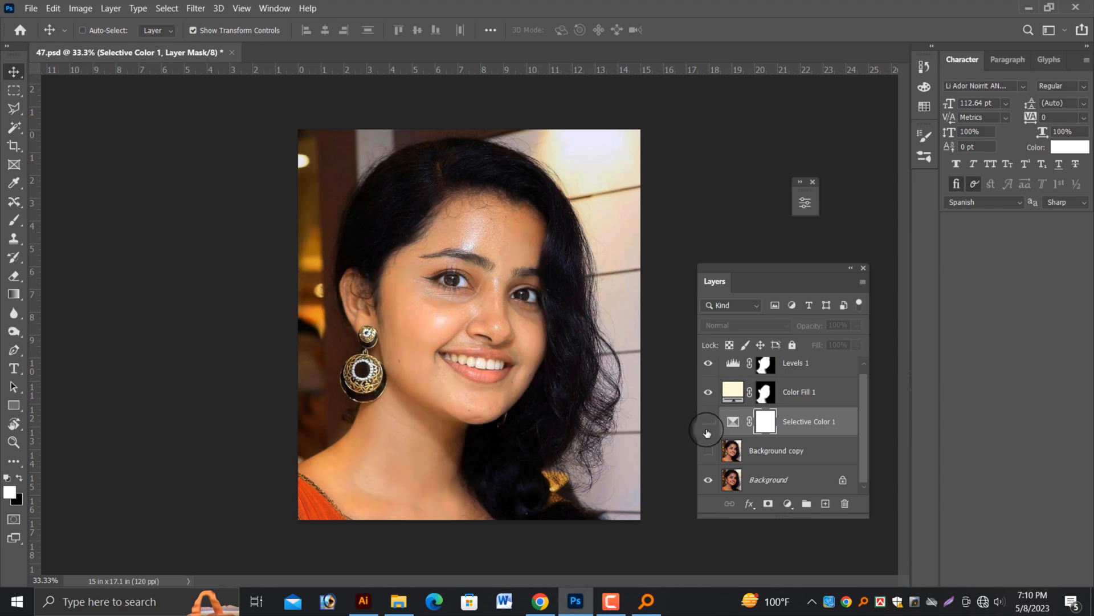
click(708, 422)
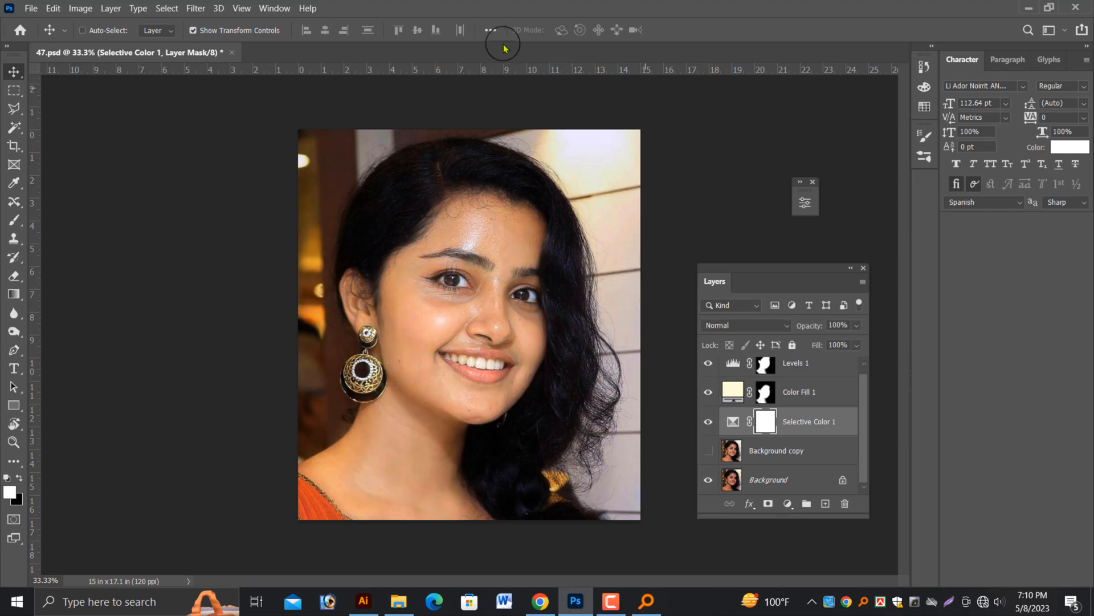
click(708, 452)
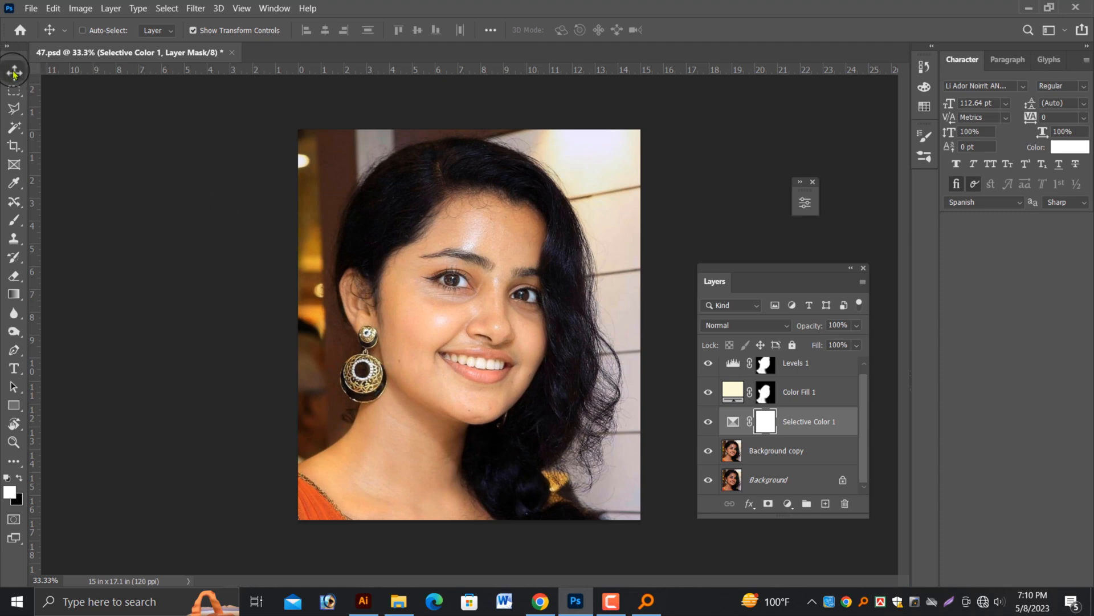
key(ctrl+equal)
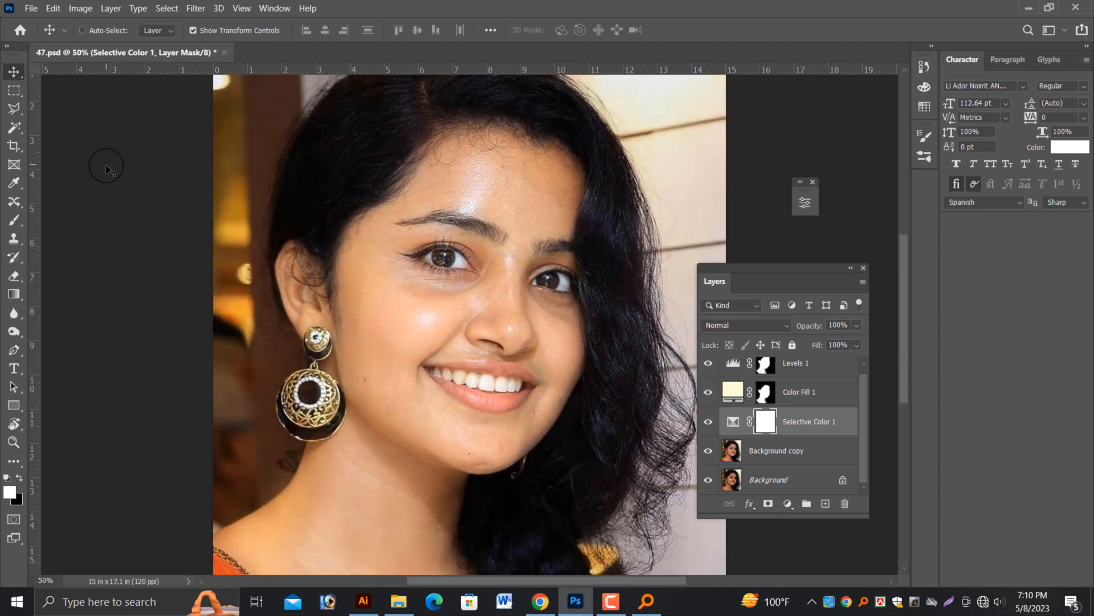
key(ctrl+minus)
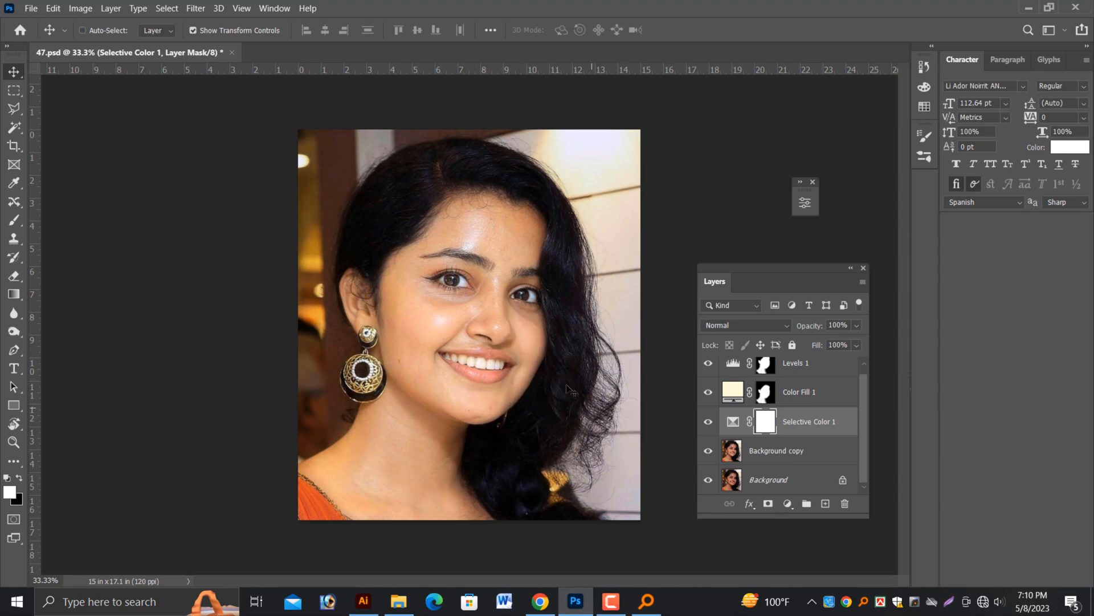
- Merge the Levels, Color Fill, Selective Color and Background copy layers into one layer above the original Background
click(795, 364)
ctrl+click(819, 400)
ctrl+click(825, 432)
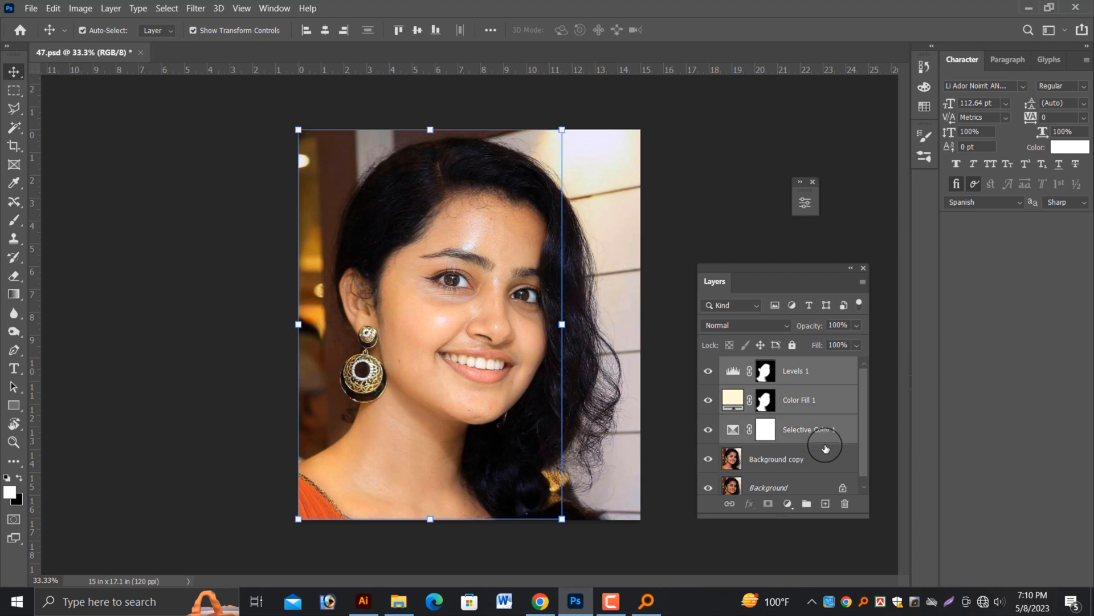
ctrl+click(801, 460)
right_click(806, 432)
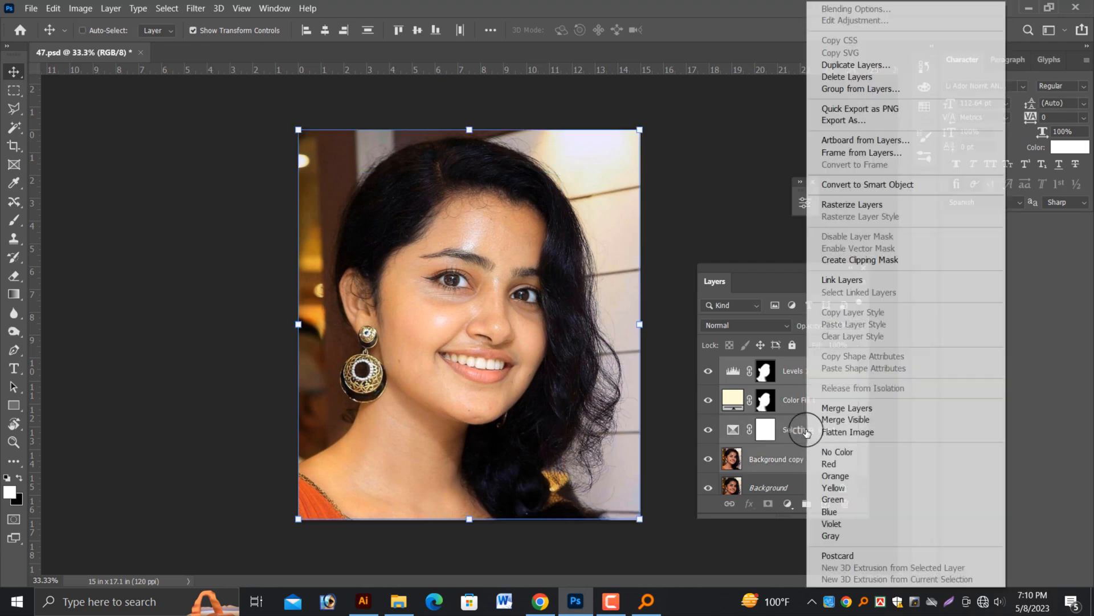
click(833, 408)
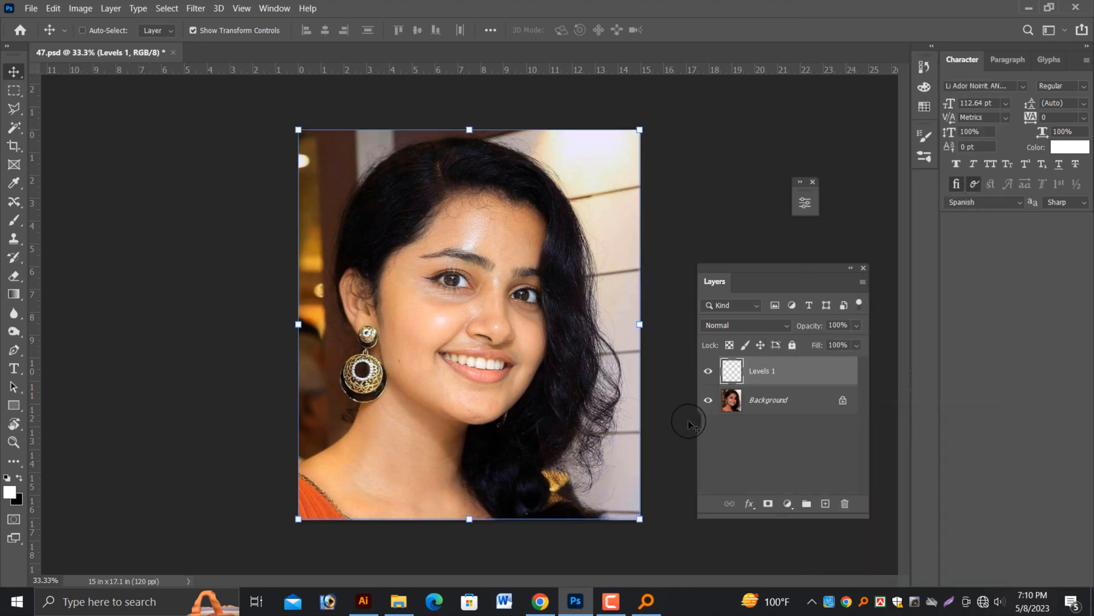
- Hide and reshow the merged layer to compare the retouched portrait with the original, and inspect the face up close
click(709, 372)
click(708, 372)
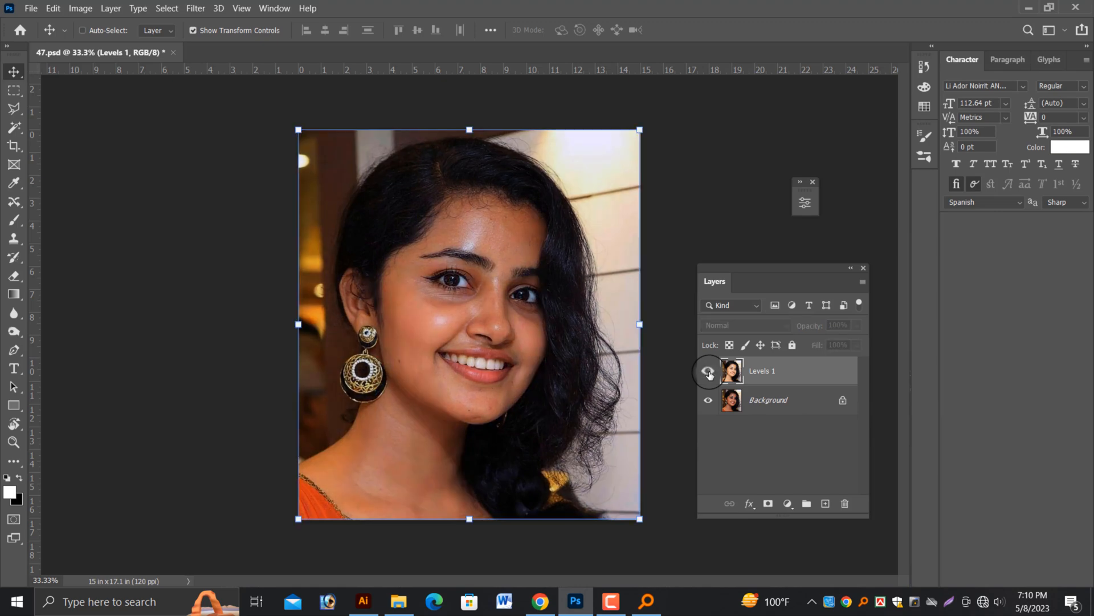
key(ctrl+plus)
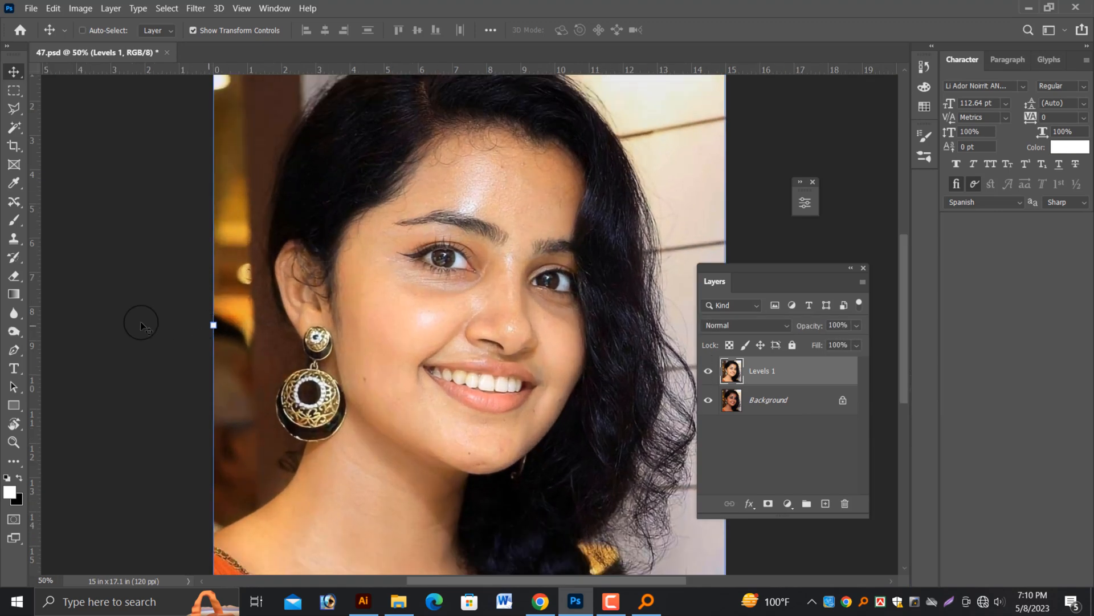